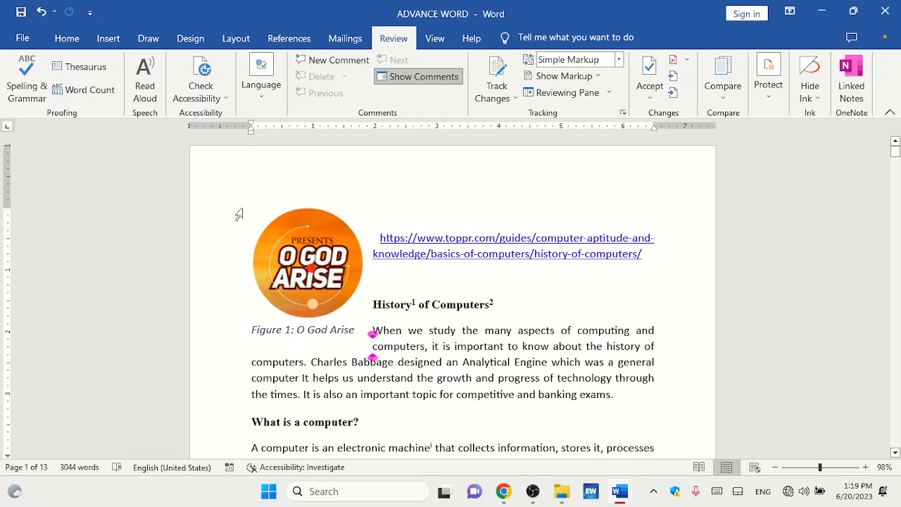
Start a spelling and grammar check and accept the suggested comma after "i.e.".
{"action": "left_click", "coordinate": [28, 83]}
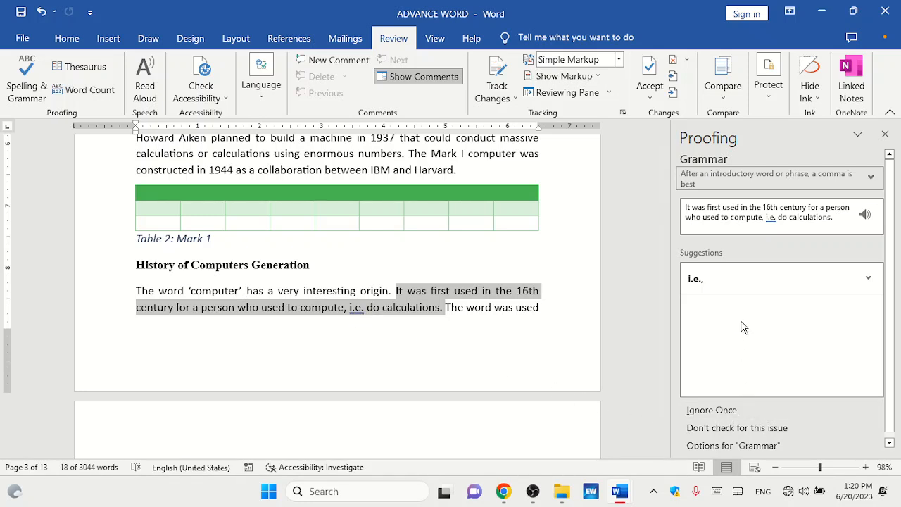
{"action": "left_click", "coordinate": [696, 280]}
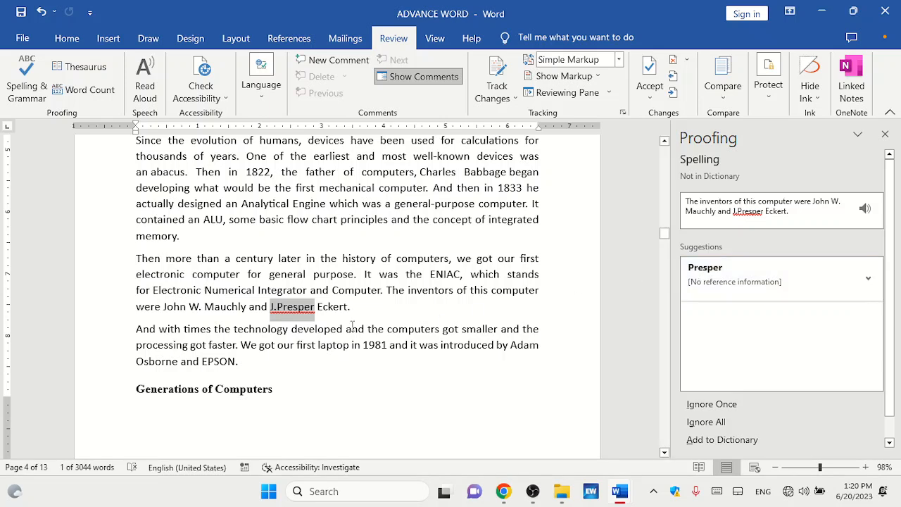
Insert a space in "J.Presper" directly in the text, then resume the check.
{"action": "left_click", "coordinate": [276, 307]}
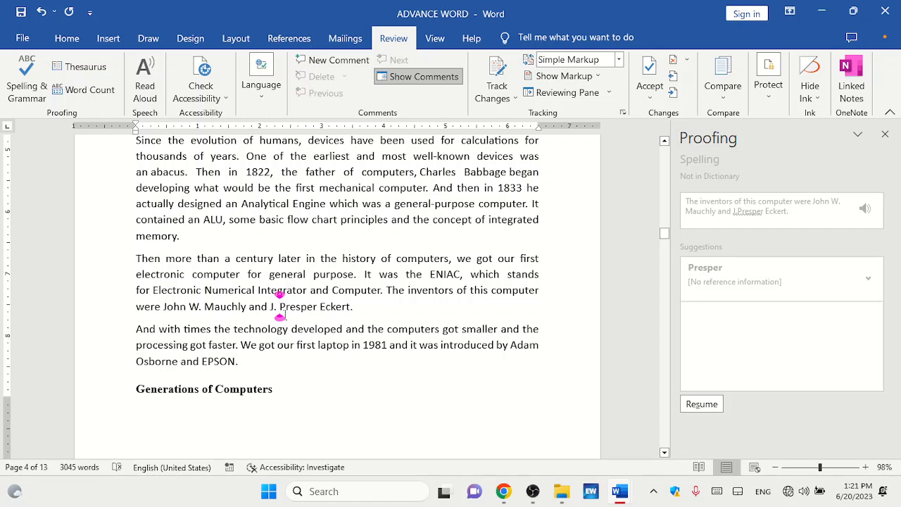
{"action": "left_click", "coordinate": [377, 319]}
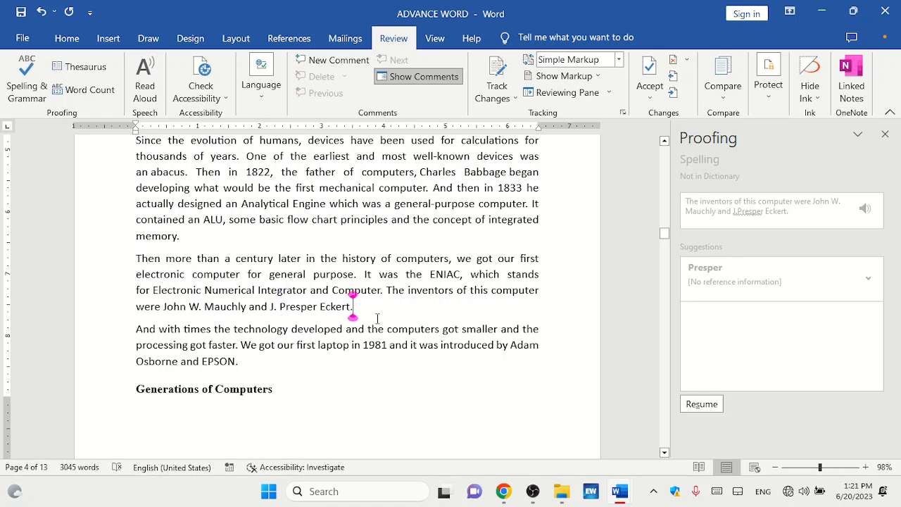
{"action": "left_click", "coordinate": [708, 410]}
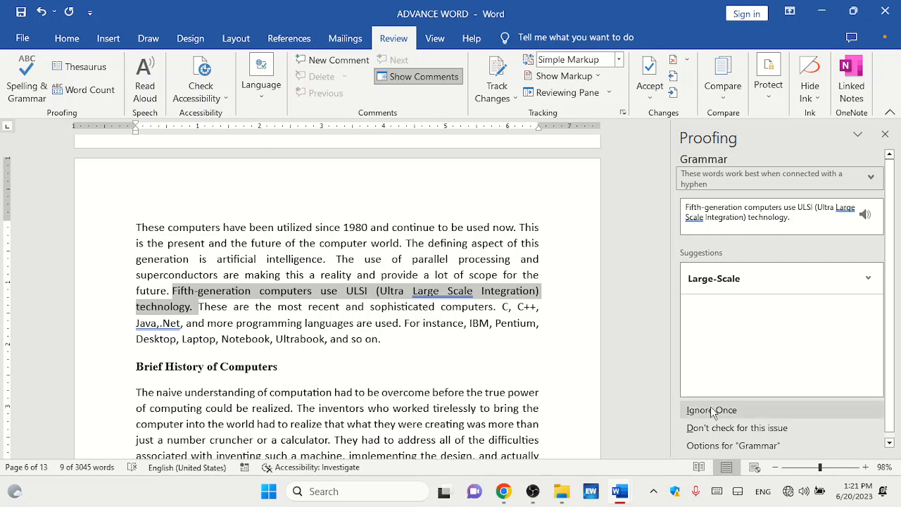
Accept the suggestions "Large-Scale" and "Java, .Net" for the flagged grammar issues.
{"action": "left_click", "coordinate": [713, 279]}
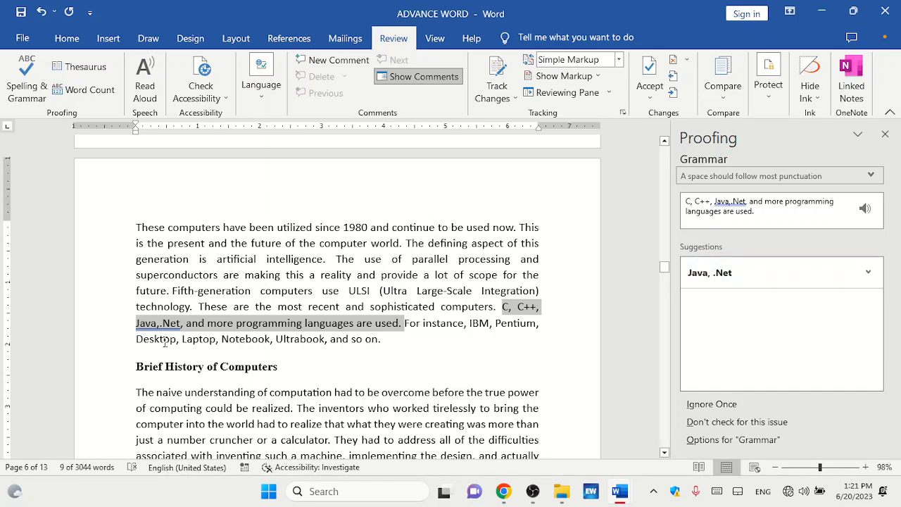
{"action": "left_click", "coordinate": [729, 279]}
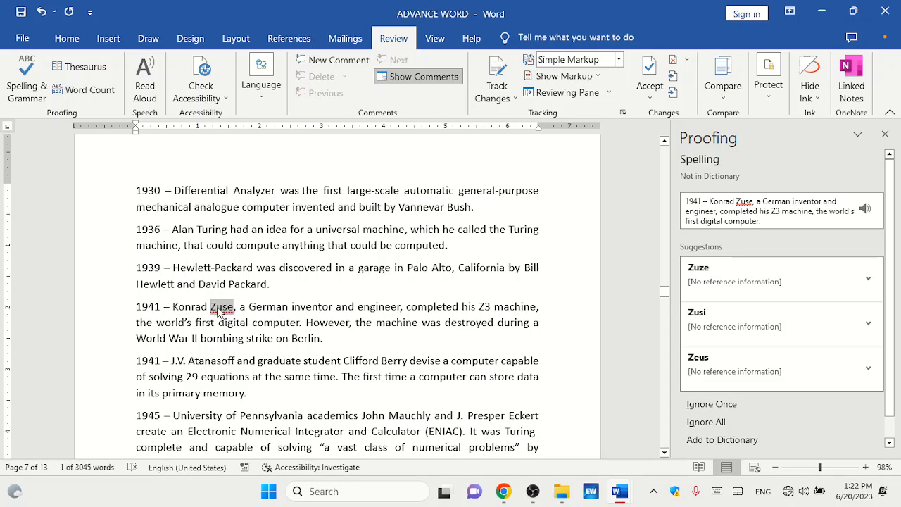
Ignore the flagged words "Zuze" and "COmmon" once each.
{"action": "left_click", "coordinate": [732, 406]}
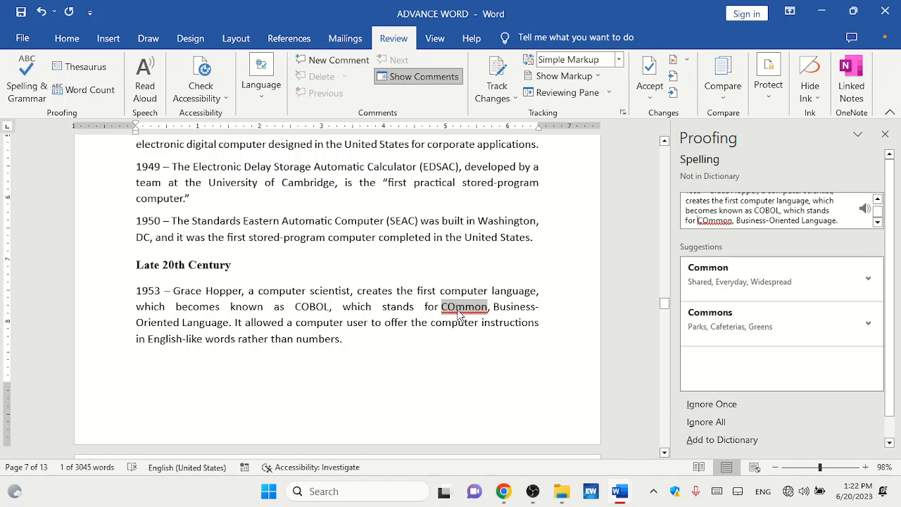
{"action": "left_click", "coordinate": [456, 310]}
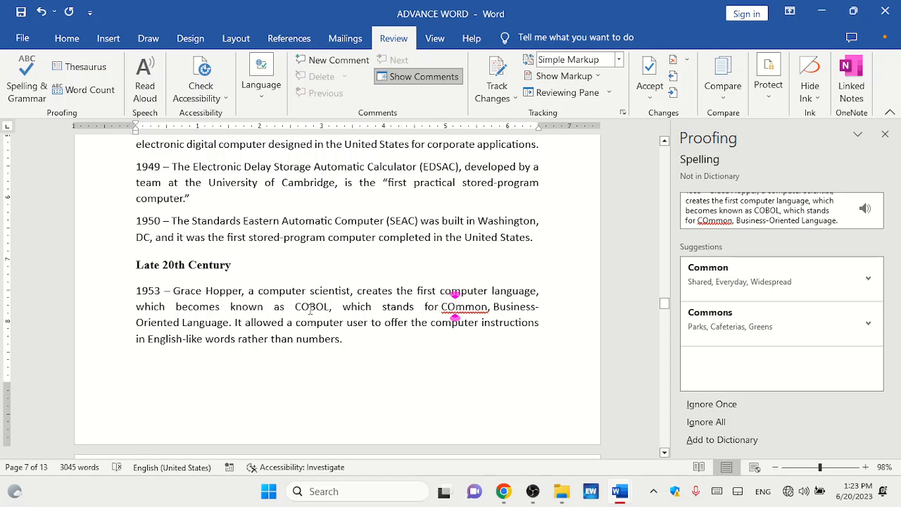
{"action": "left_click", "coordinate": [719, 411]}
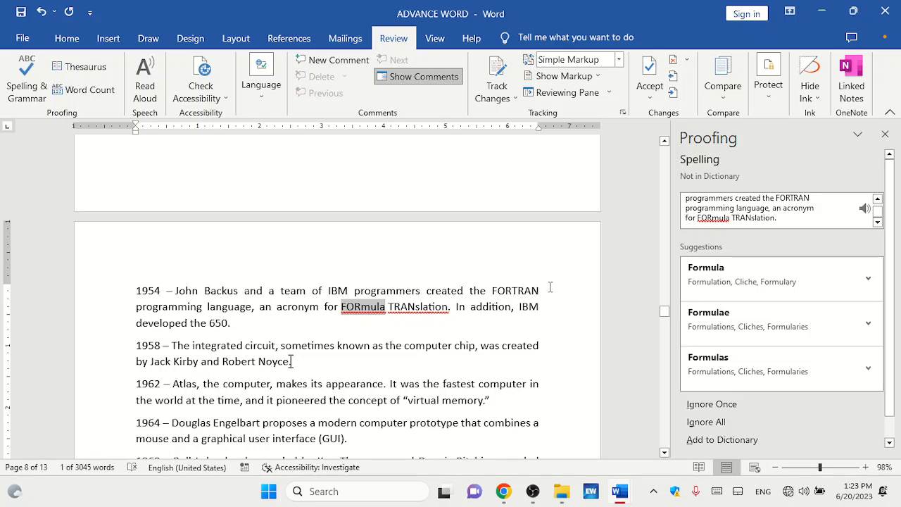
Ignore the flagged words "FORmula" and "TRANslation" in the FORTRAN sentence.
{"action": "left_click", "coordinate": [376, 307]}
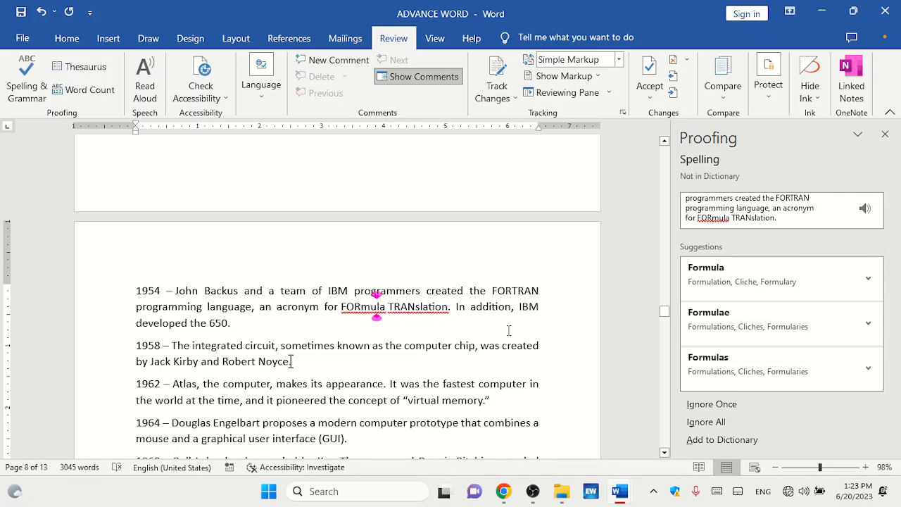
{"action": "left_click", "coordinate": [696, 422]}
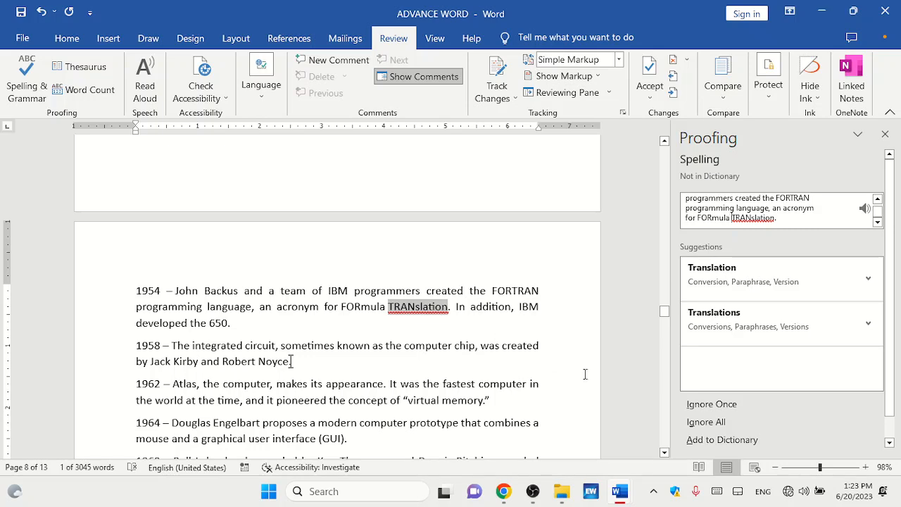
{"action": "left_click", "coordinate": [714, 416]}
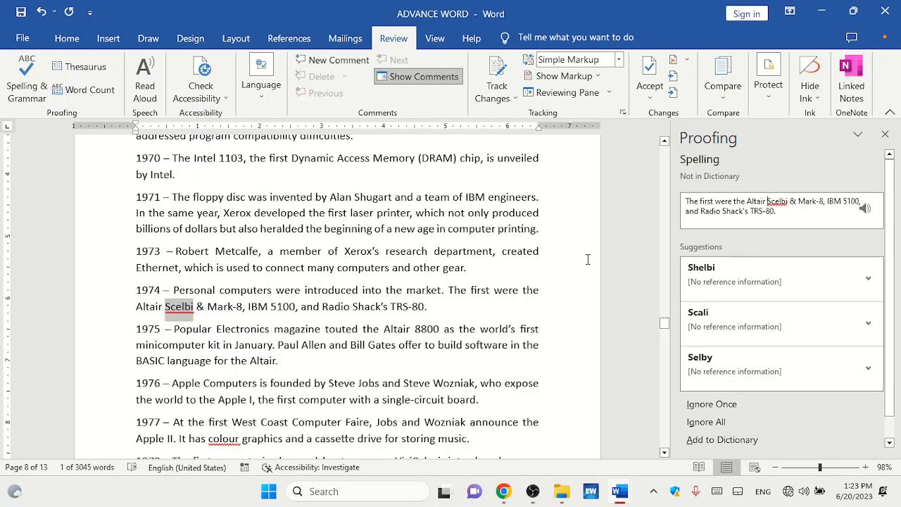
Resume the check on "Scelbi" and add it to the dictionary.
{"action": "left_click", "coordinate": [447, 290]}
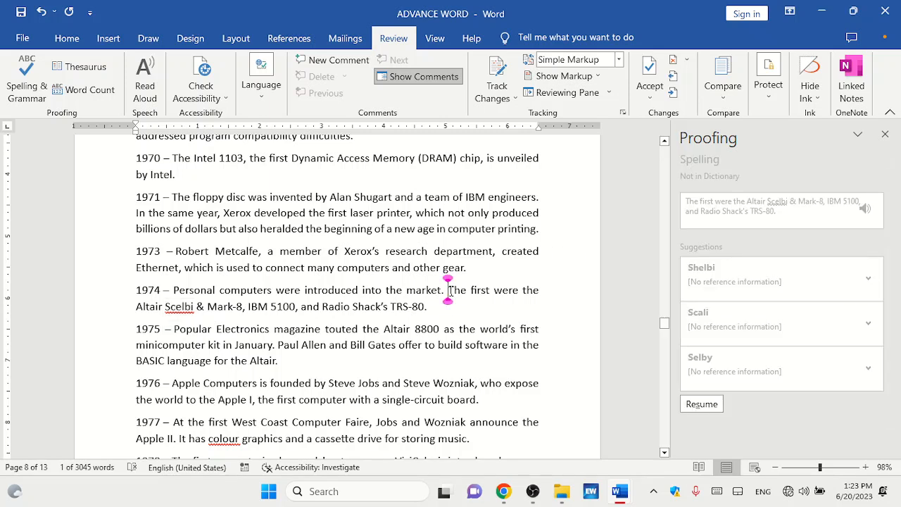
{"action": "left_click", "coordinate": [175, 306]}
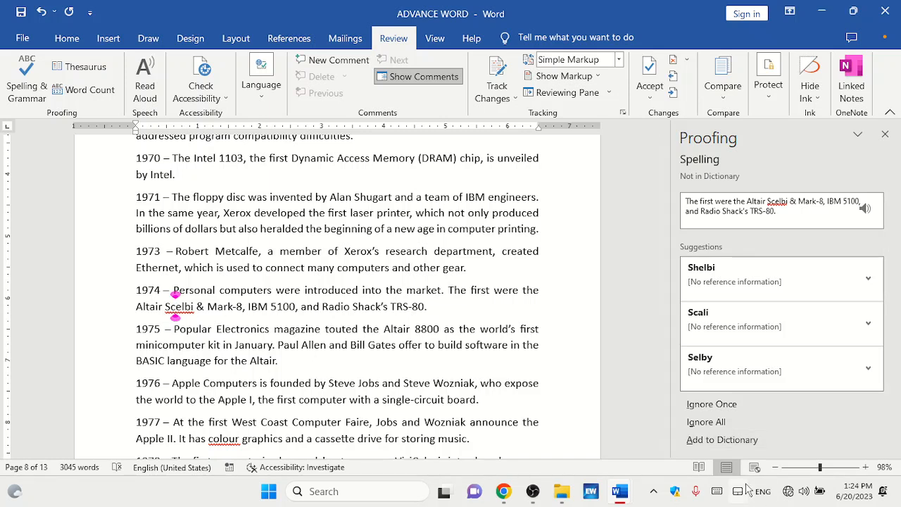
{"action": "left_click", "coordinate": [734, 437]}
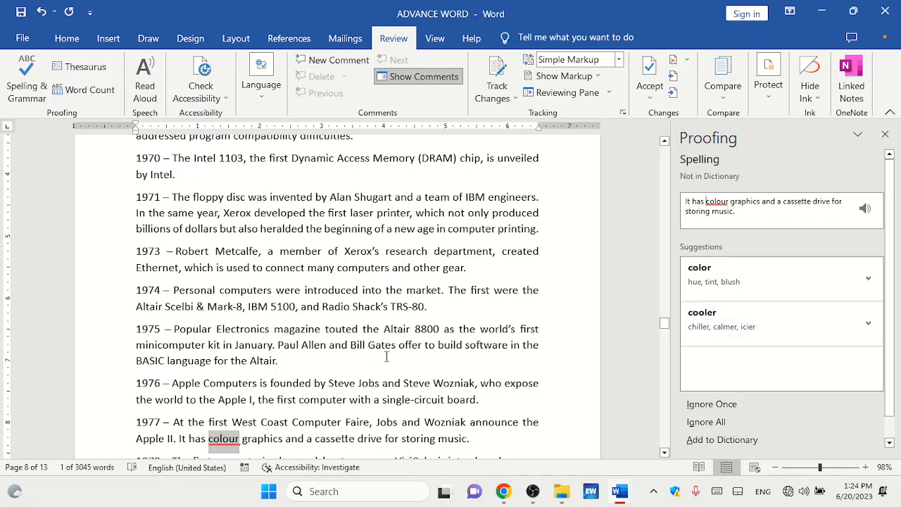
Add "colour" to the dictionary and ignore "MicroPro" once.
{"action": "left_click", "coordinate": [719, 439]}
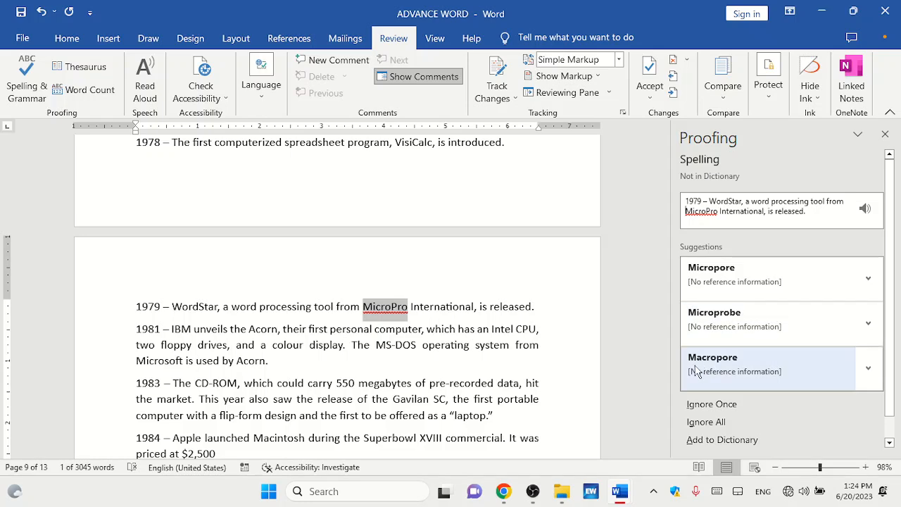
{"action": "left_click", "coordinate": [716, 410]}
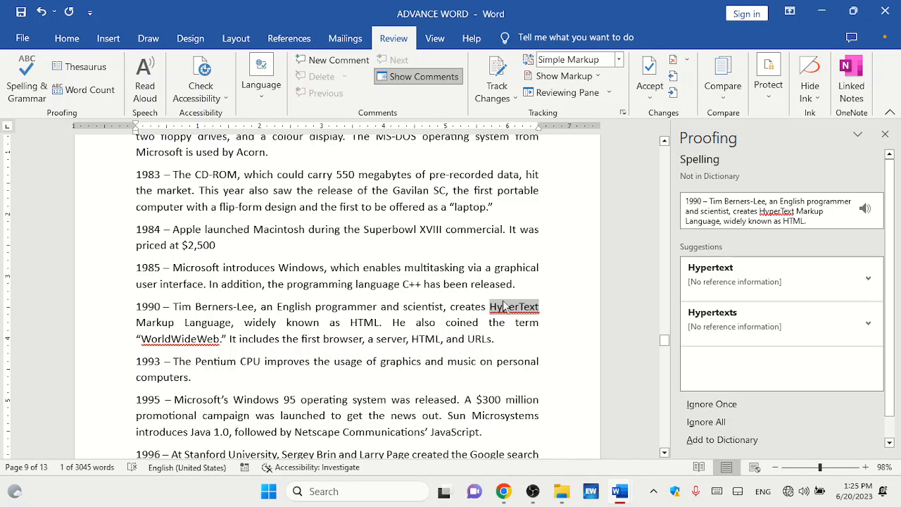
Add "HyperText" and "WorldWideWeb" to the dictionary.
{"action": "left_click", "coordinate": [706, 433]}
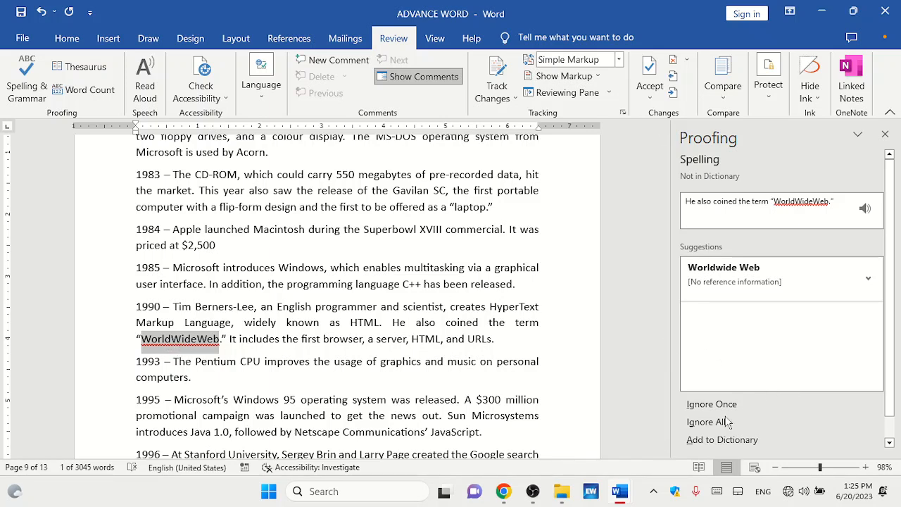
{"action": "left_click", "coordinate": [700, 440]}
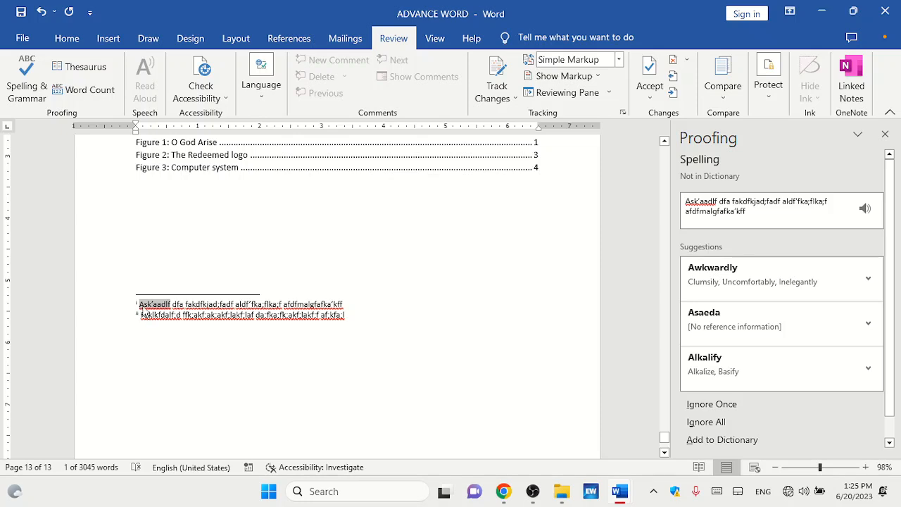
Ignore all the misspellings in the footnote text and close the check-complete message.
{"action": "left_click", "coordinate": [709, 417]}
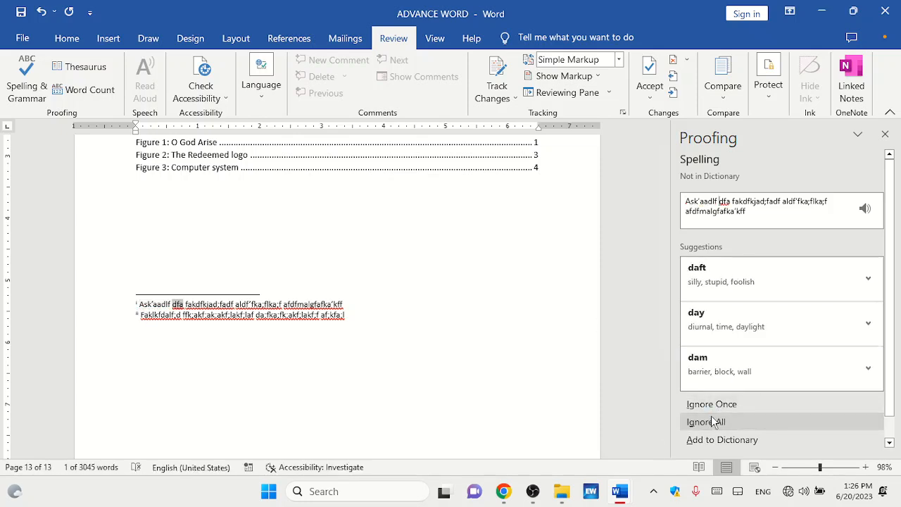
{"action": "left_click", "coordinate": [711, 419]}
{"action": "left_click", "coordinate": [710, 420]}
{"action": "left_click", "coordinate": [711, 420]}
{"action": "left_click", "coordinate": [711, 417]}
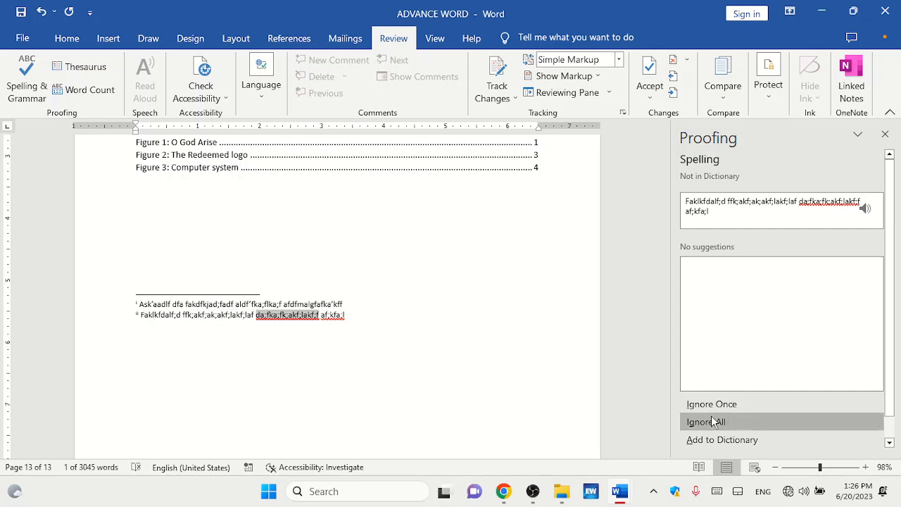
{"action": "left_click", "coordinate": [711, 416]}
{"action": "left_click", "coordinate": [711, 416]}
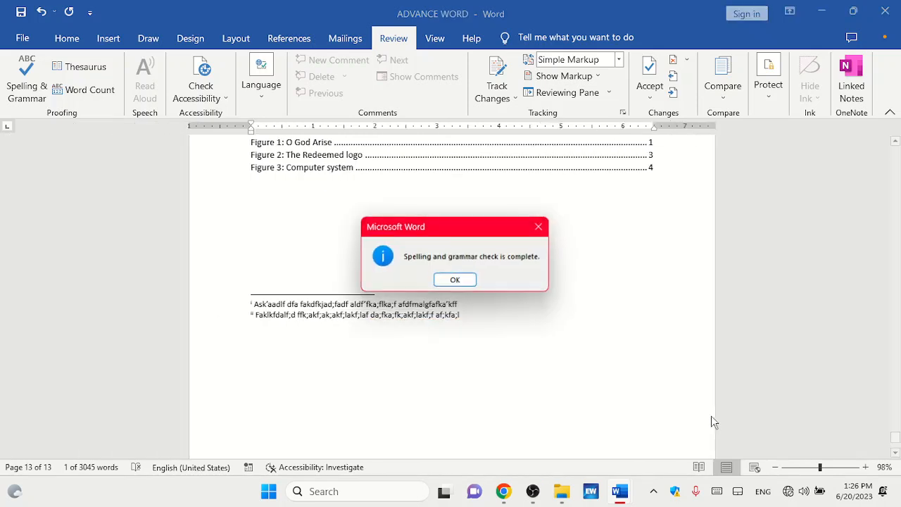
{"action": "left_click", "coordinate": [472, 284]}
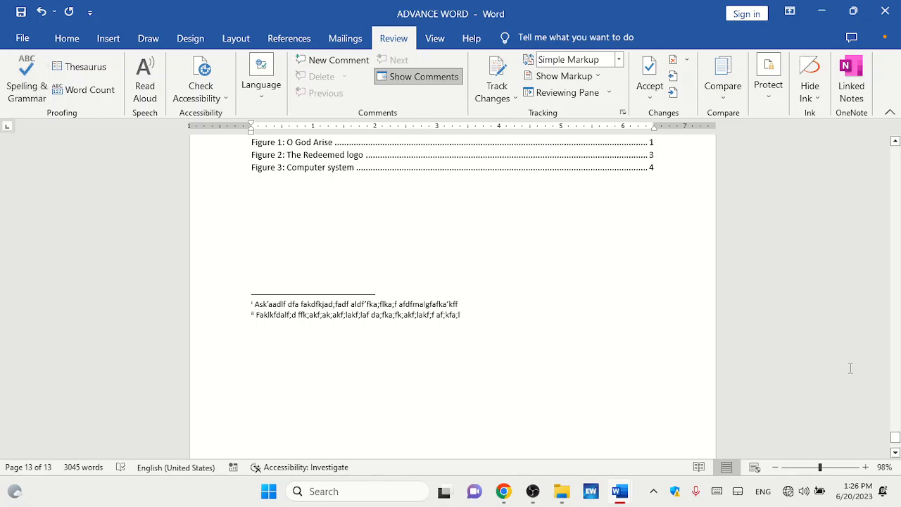
Look up synonyms for "electronic" in the "What is a computer?" section with the Thesaurus.
{"action": "left_click_drag", "start_coordinate": [895, 437], "coordinate": [895, 160]}
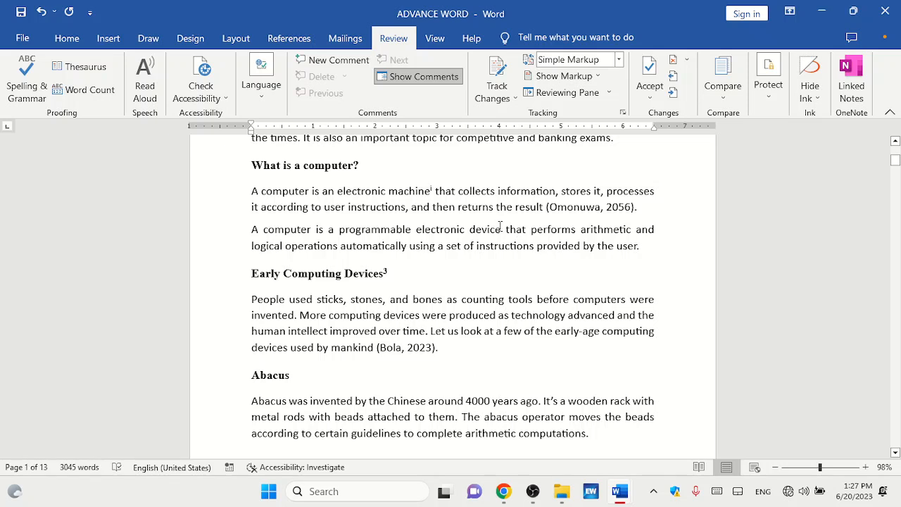
{"action": "left_click_drag", "start_coordinate": [481, 228], "coordinate": [417, 229]}
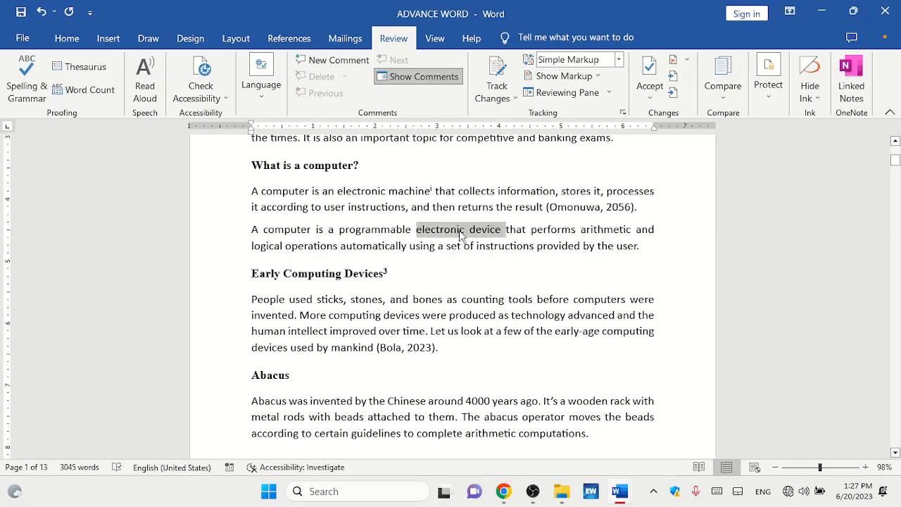
{"action": "left_click", "coordinate": [458, 228]}
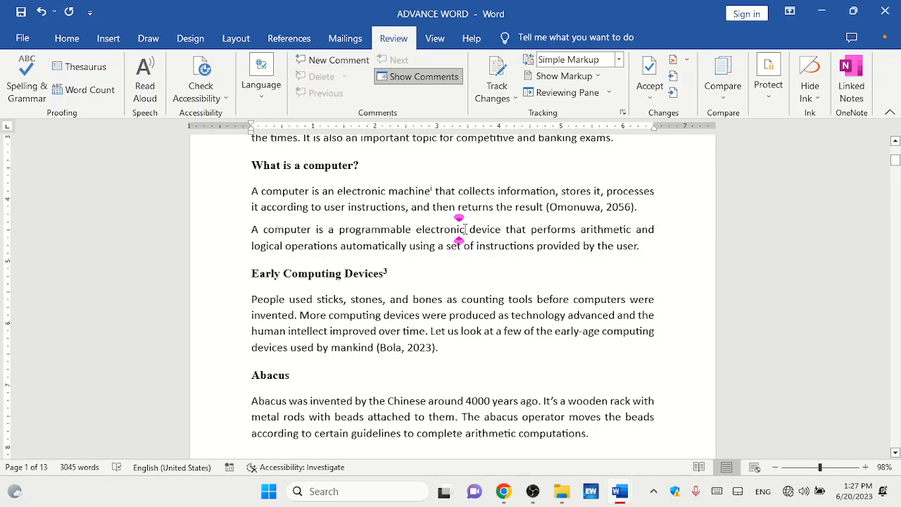
{"action": "left_click_drag", "start_coordinate": [464, 228], "coordinate": [414, 229]}
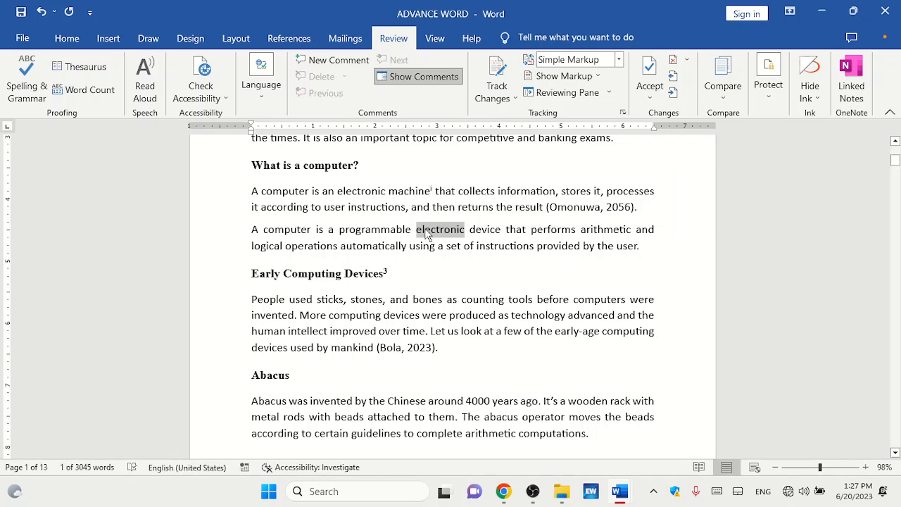
{"action": "left_click", "coordinate": [104, 67]}
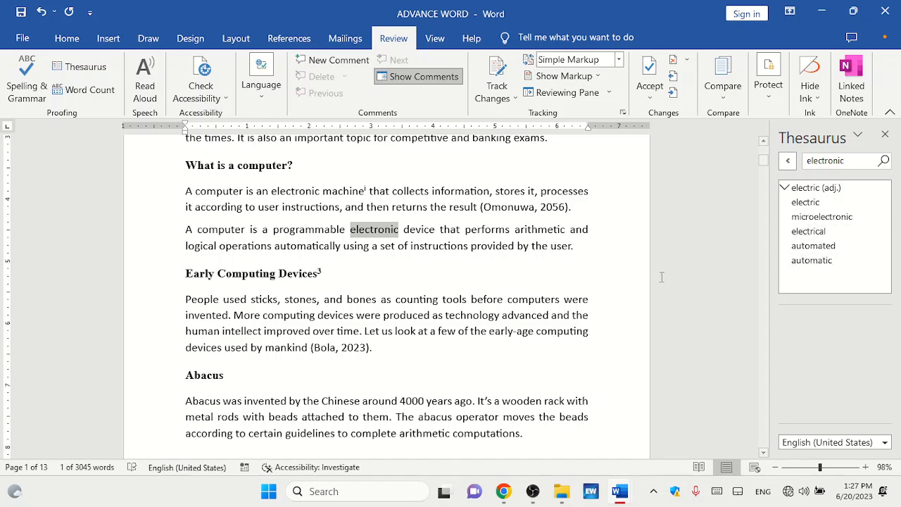
Look up synonyms for "mankind" in the Thesaurus.
{"action": "left_click", "coordinate": [301, 348]}
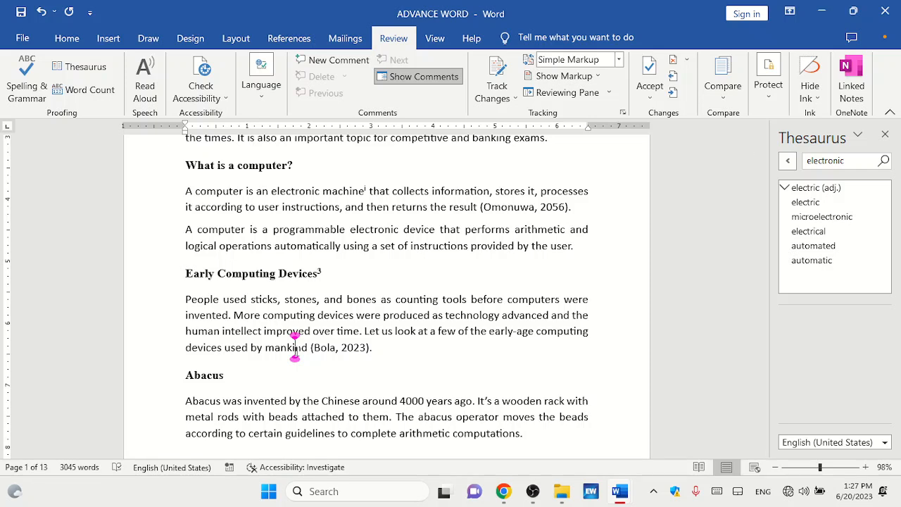
{"action": "double_click", "coordinate": [295, 347]}
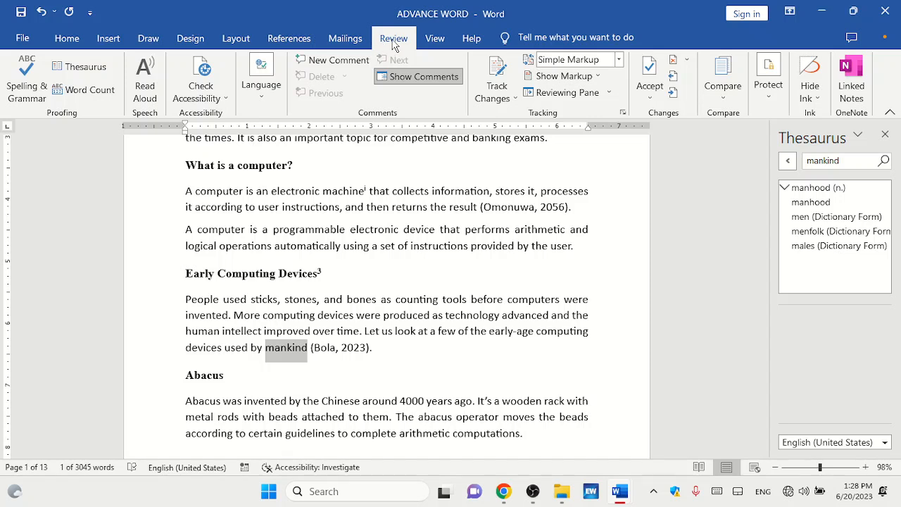
Look up synonyms for "stores" in the Thesaurus and browse through the list.
{"action": "left_click", "coordinate": [504, 190]}
{"action": "left_click", "coordinate": [103, 65]}
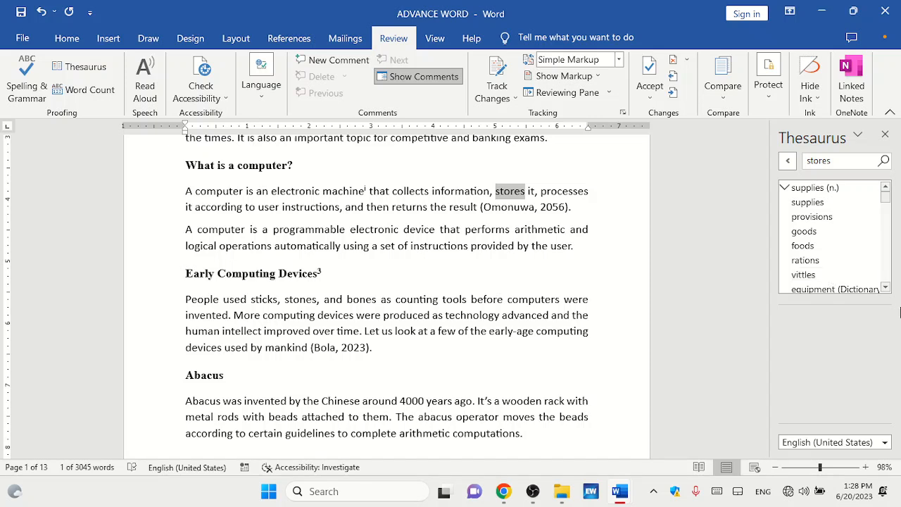
{"action": "left_click", "coordinate": [885, 287]}
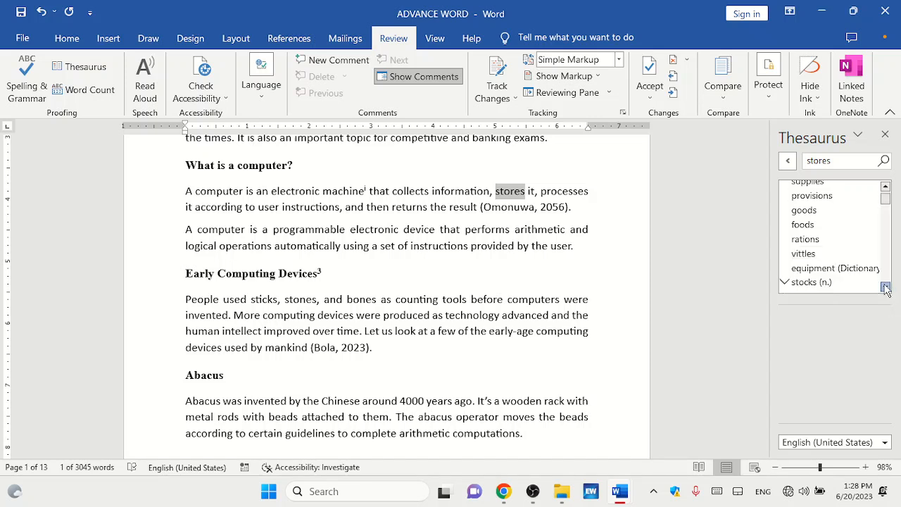
{"action": "left_click", "coordinate": [885, 288]}
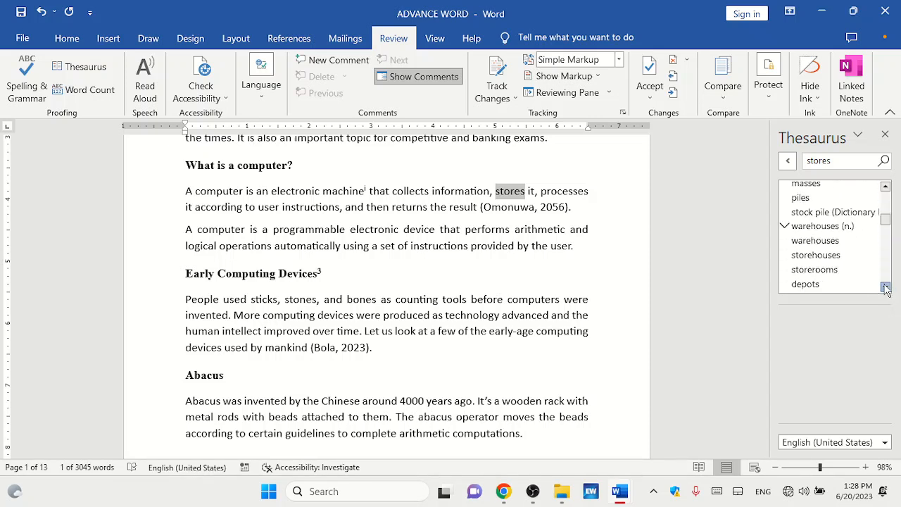
{"action": "left_click", "coordinate": [885, 288]}
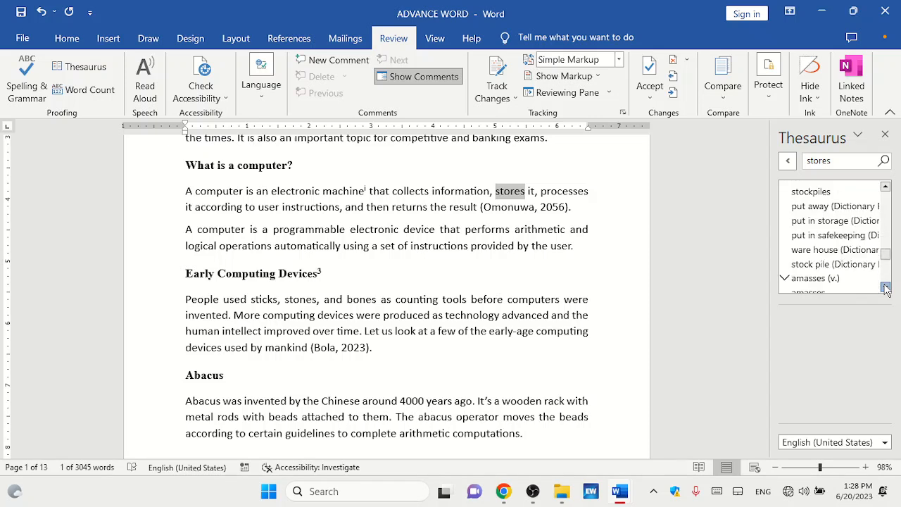
Browse the Thesaurus synonym list, check its language options, and close the Thesaurus pane.
{"action": "left_click", "coordinate": [885, 287]}
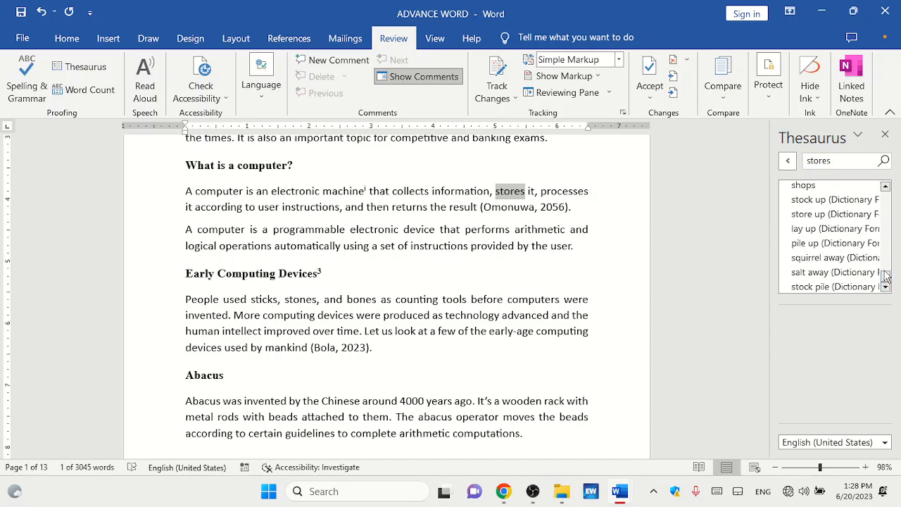
{"action": "left_click", "coordinate": [885, 443]}
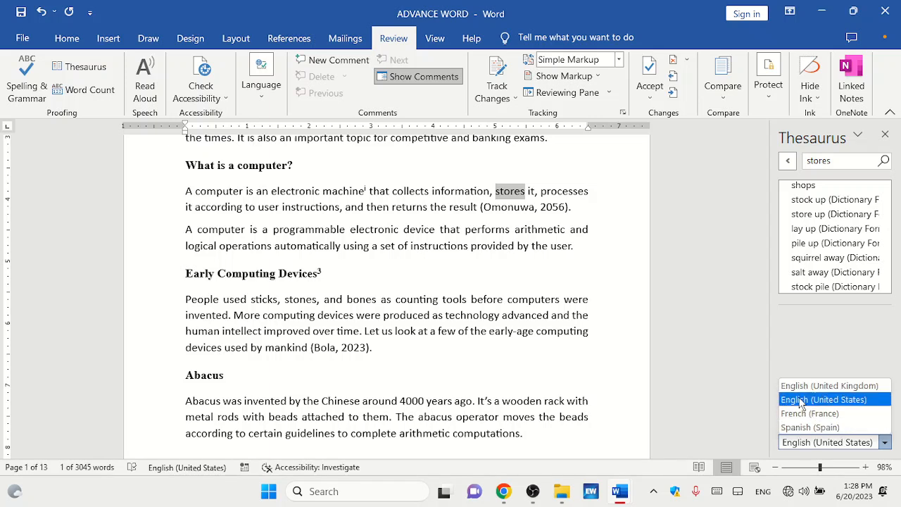
{"action": "left_click", "coordinate": [836, 330]}
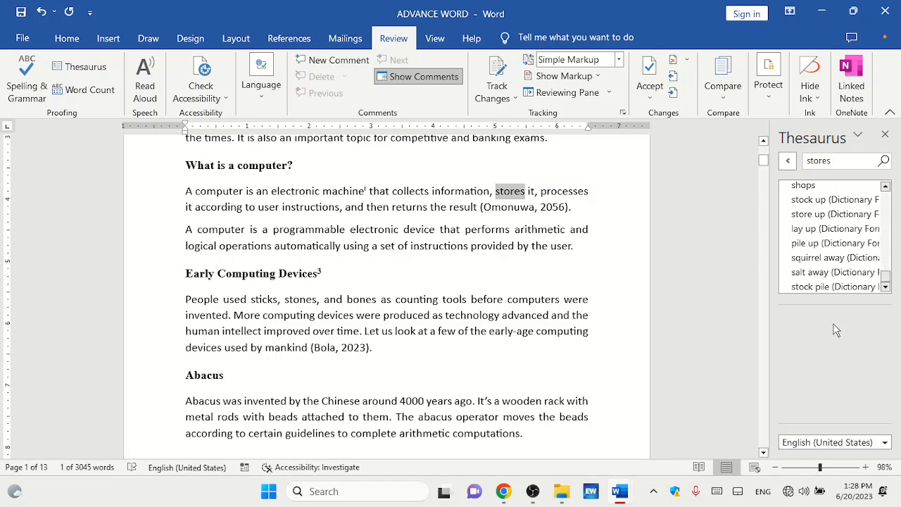
{"action": "left_click", "coordinate": [884, 134]}
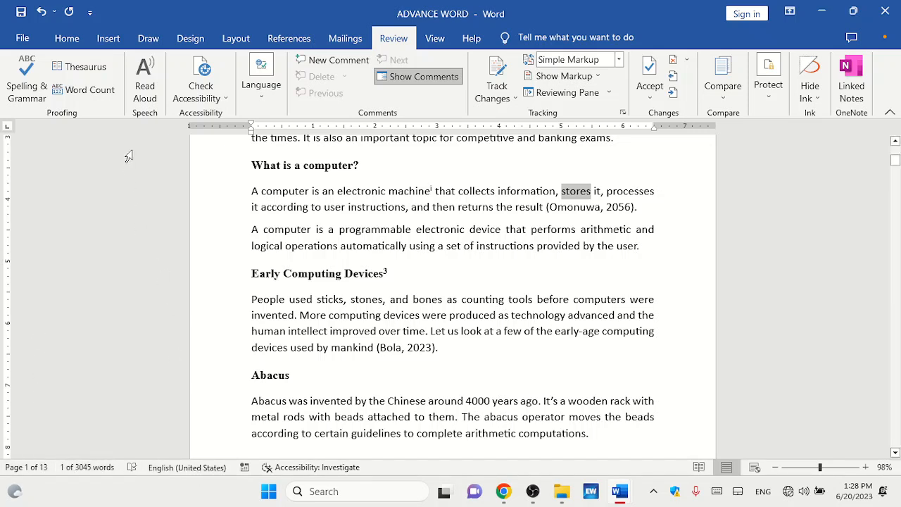
Check the Word Count statistics for the selected word and then for the whole document.
{"action": "left_click", "coordinate": [107, 95]}
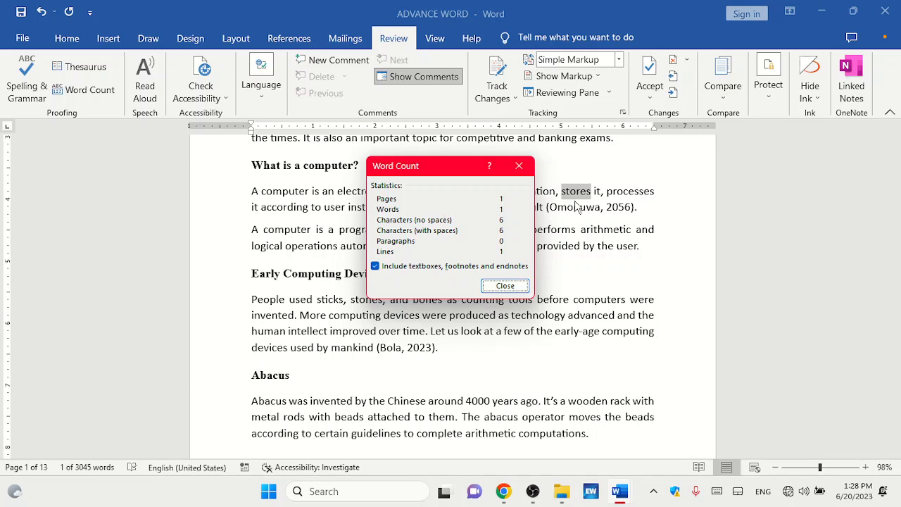
{"action": "left_click", "coordinate": [519, 169]}
{"action": "left_click", "coordinate": [542, 229]}
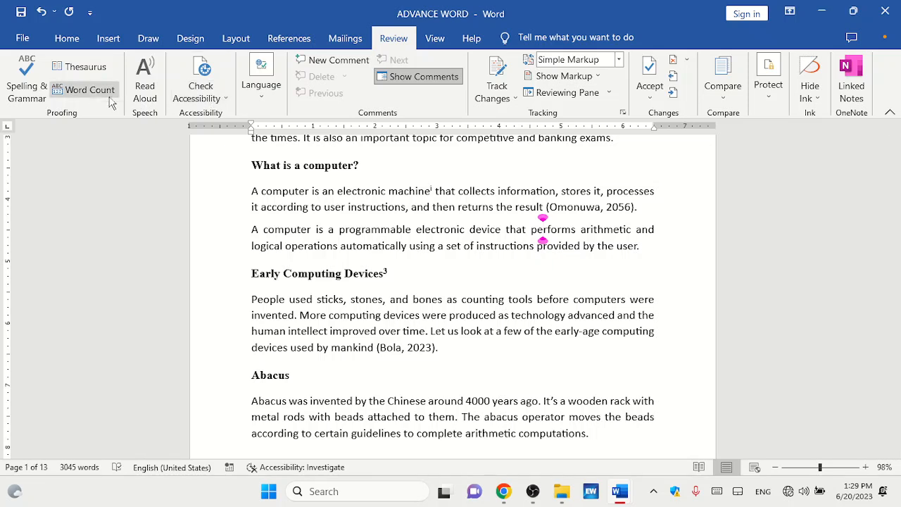
{"action": "left_click", "coordinate": [86, 91]}
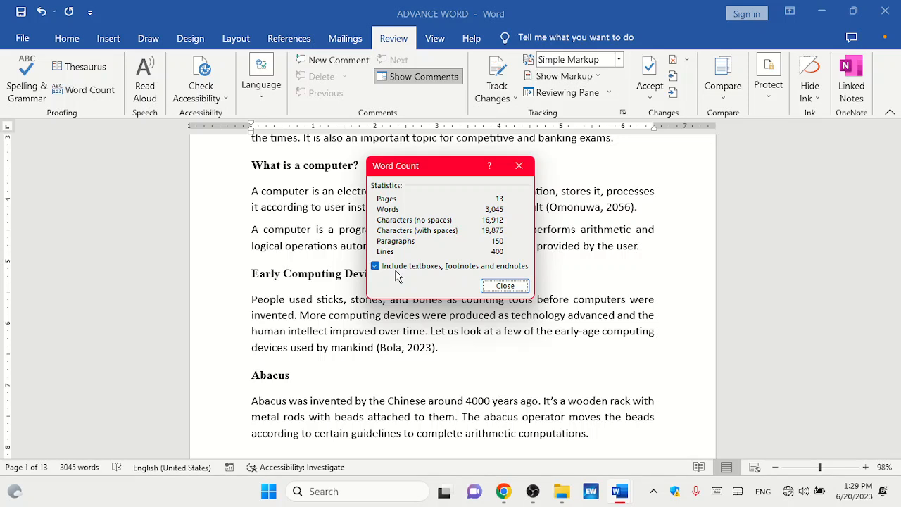
{"action": "left_click", "coordinate": [504, 286]}
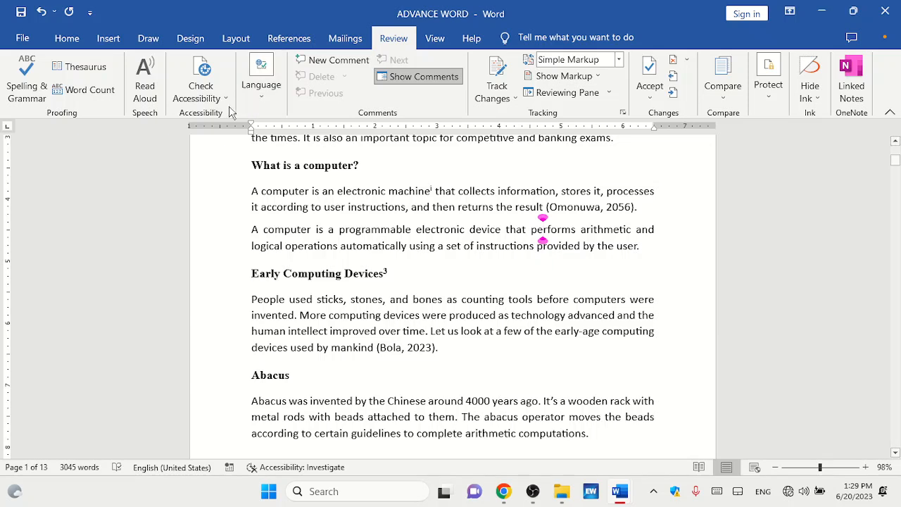
{"action": "left_click", "coordinate": [108, 39]}
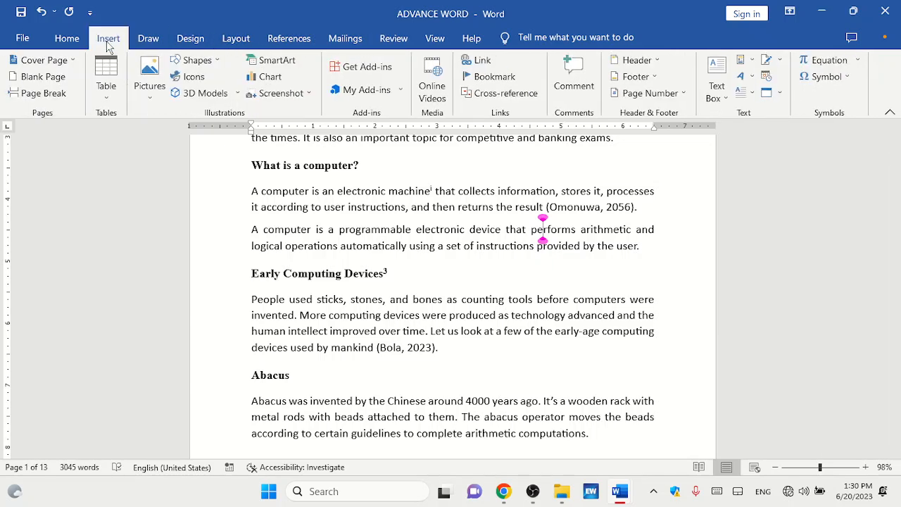
{"action": "left_click", "coordinate": [67, 40]}
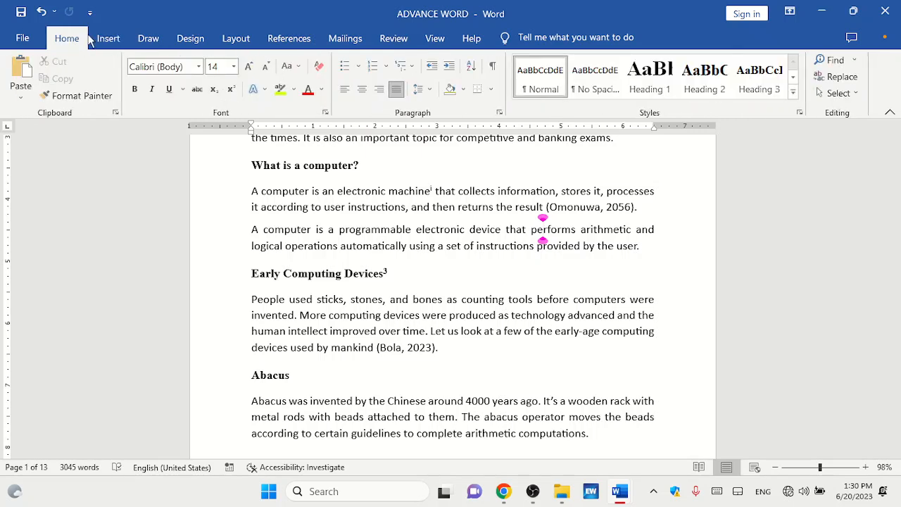
{"action": "left_click", "coordinate": [113, 39]}
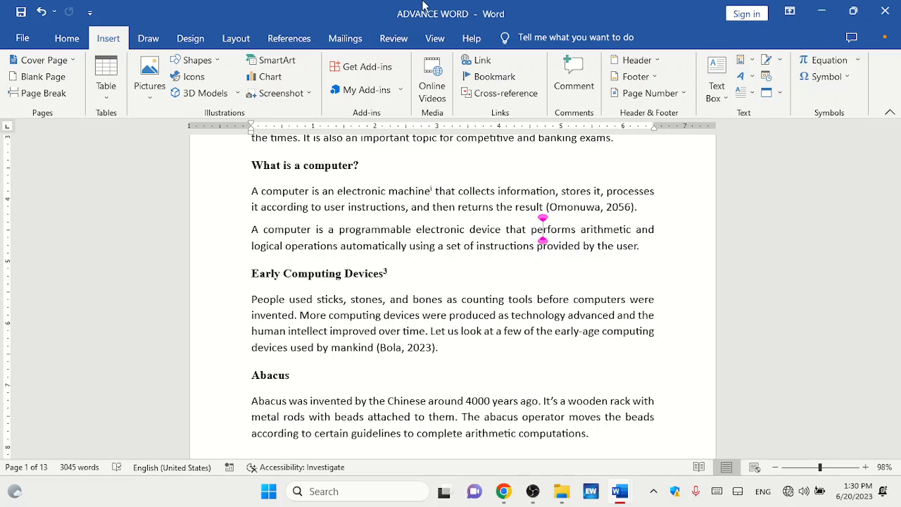
{"action": "left_click", "coordinate": [394, 41]}
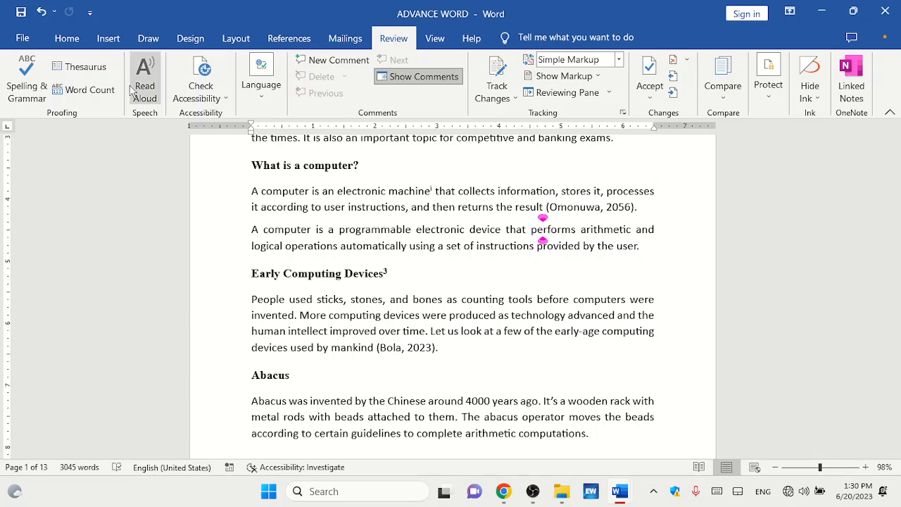
Have the "What is a computer?" paragraphs read aloud from the first sentence, pausing and resuming, then stop reading.
{"action": "left_click", "coordinate": [256, 188]}
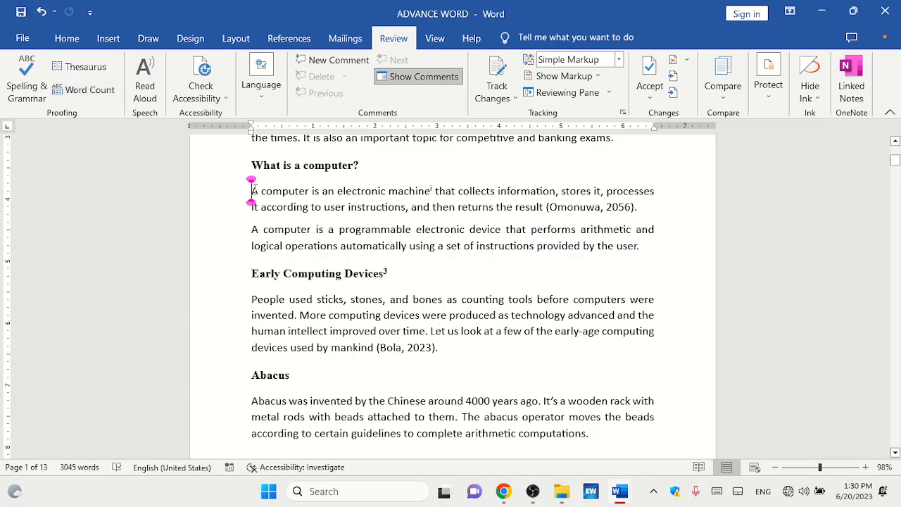
{"action": "left_click", "coordinate": [148, 78]}
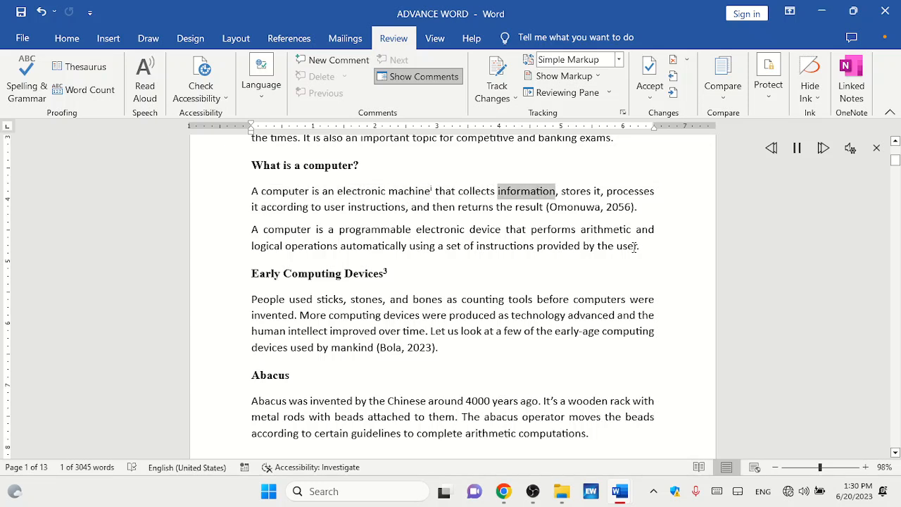
{"action": "left_click", "coordinate": [797, 149]}
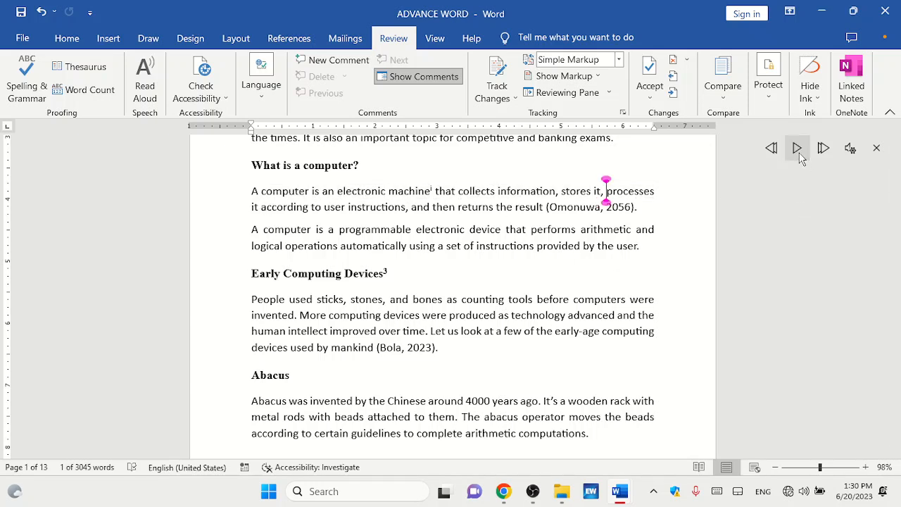
{"action": "left_click", "coordinate": [799, 155]}
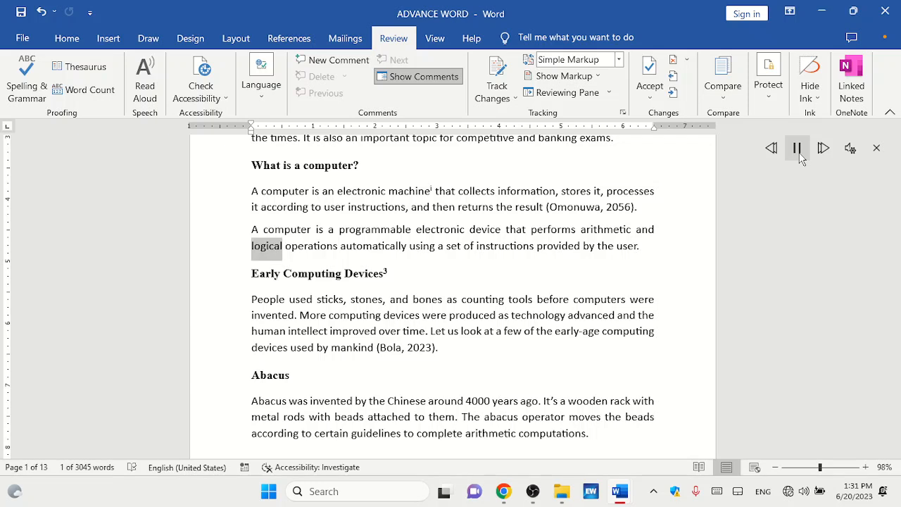
{"action": "left_click", "coordinate": [876, 148]}
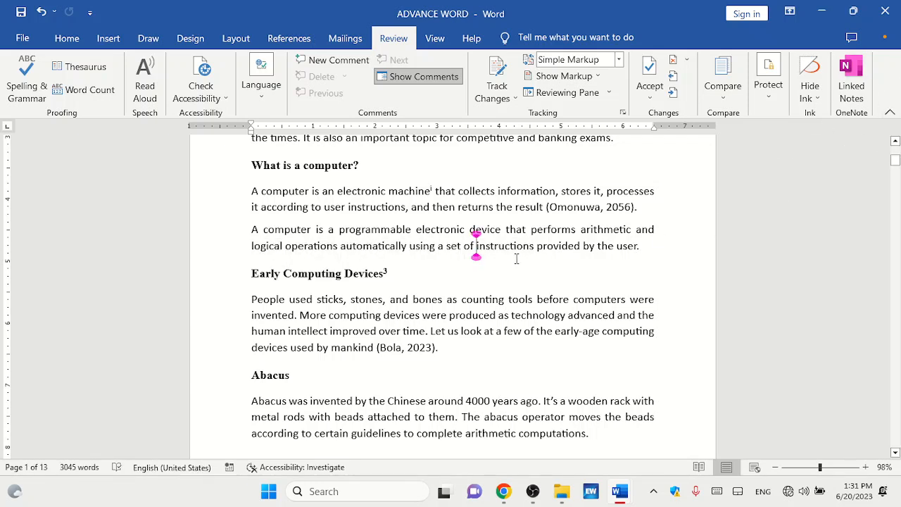
Add a comment reading "Rephrase." to "electronic machine" in the first sentence of "What is a computer?".
{"action": "left_click", "coordinate": [515, 257]}
{"action": "mouse_move", "coordinate": [897, 161]}
{"action": "left_mouse_down"}
{"action": "mouse_move", "coordinate": [892, 152]}
{"action": "mouse_move", "coordinate": [893, 164]}
{"action": "left_mouse_up"}
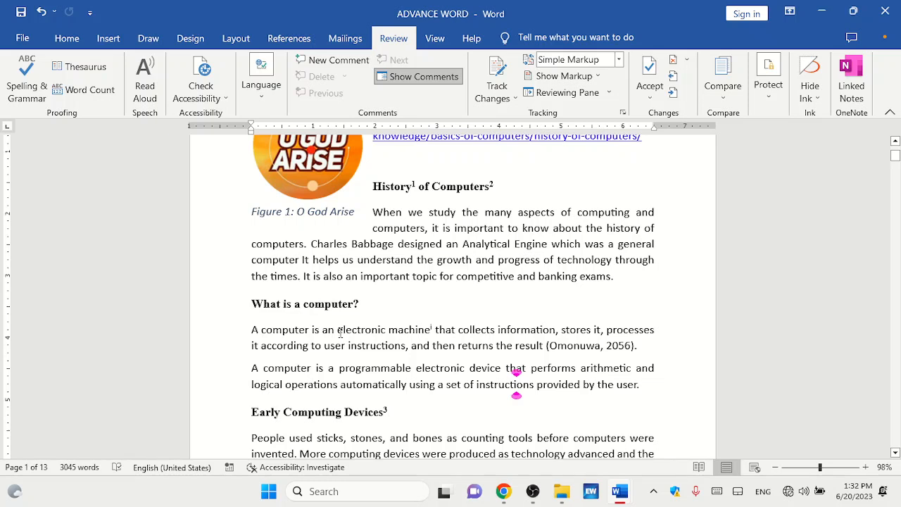
{"action": "left_click_drag", "start_coordinate": [338, 330], "coordinate": [433, 330]}
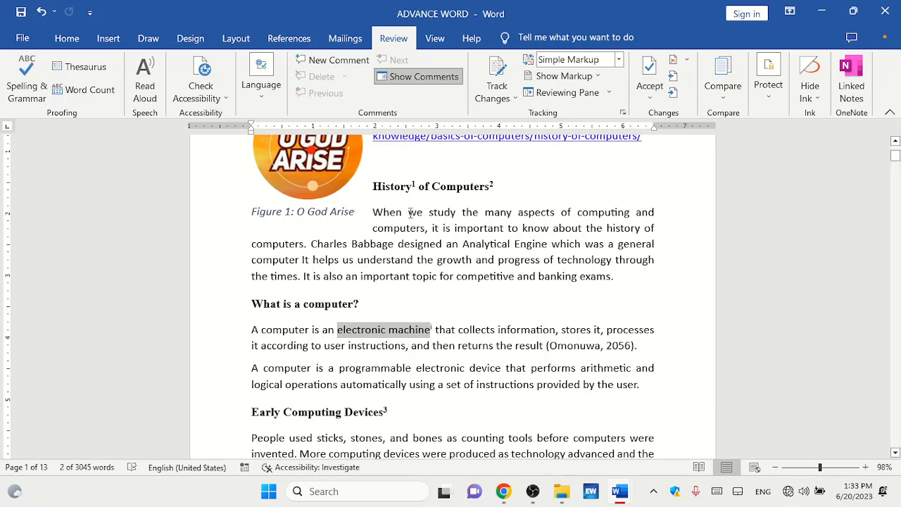
{"action": "left_click", "coordinate": [321, 65]}
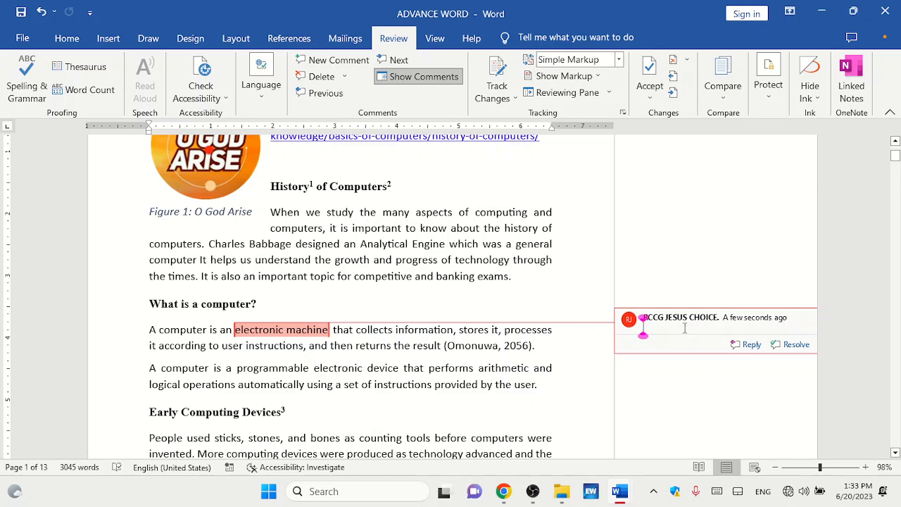
{"action": "type", "text": "Rephrase"}
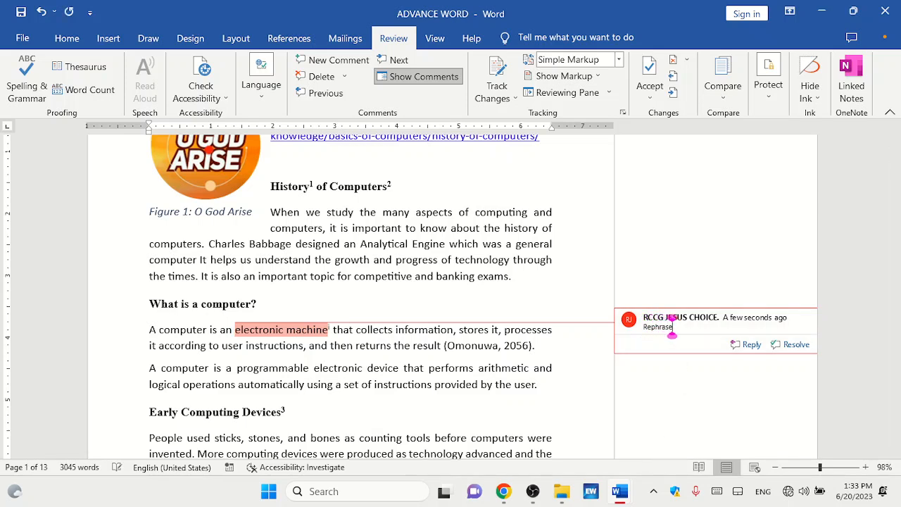
{"action": "type", "text": "."}
{"action": "left_click", "coordinate": [544, 401]}
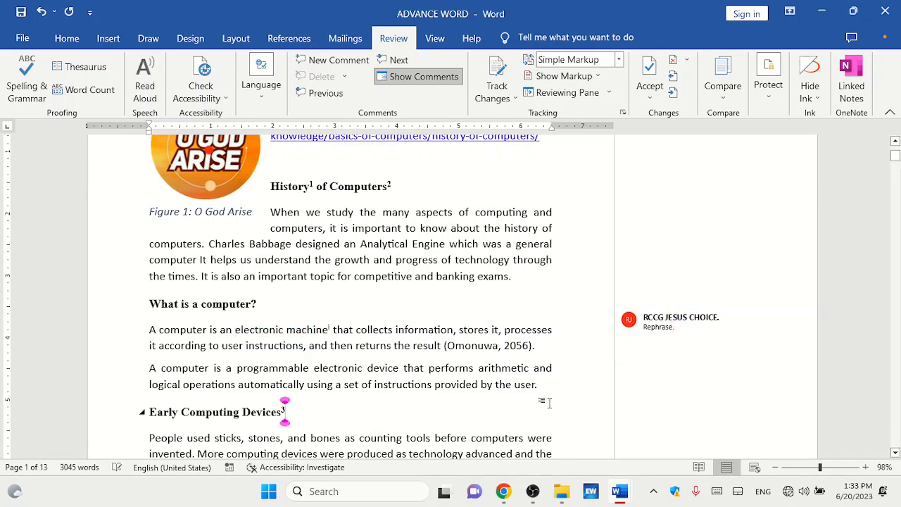
Add a comment reading "Delete this portion." to the Difference Engine heading and its paragraph.
{"action": "left_click", "coordinate": [688, 322]}
{"action": "left_click_drag", "start_coordinate": [898, 171], "coordinate": [896, 189]}
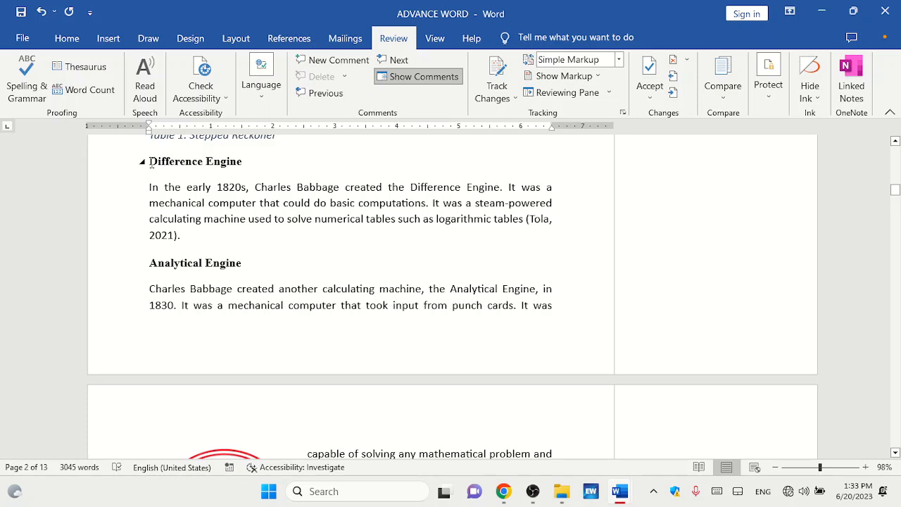
{"action": "left_click_drag", "start_coordinate": [150, 162], "coordinate": [237, 240]}
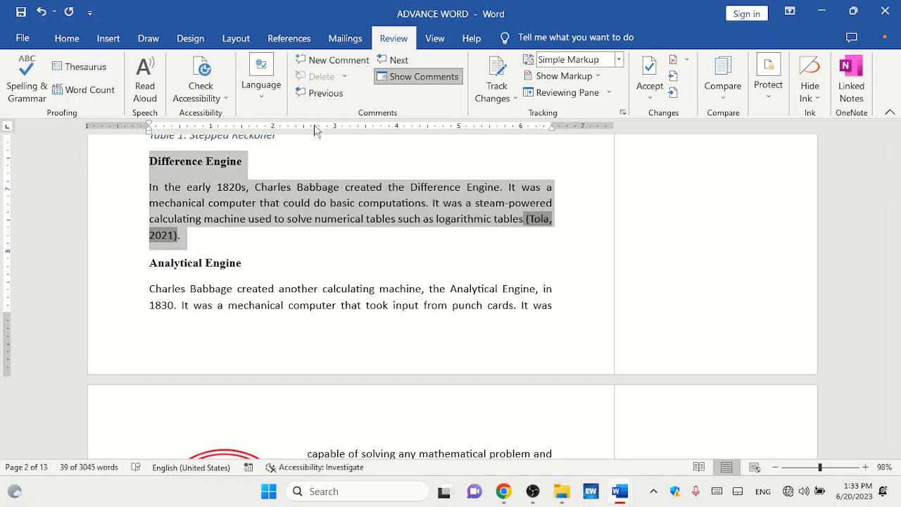
{"action": "left_click", "coordinate": [323, 62]}
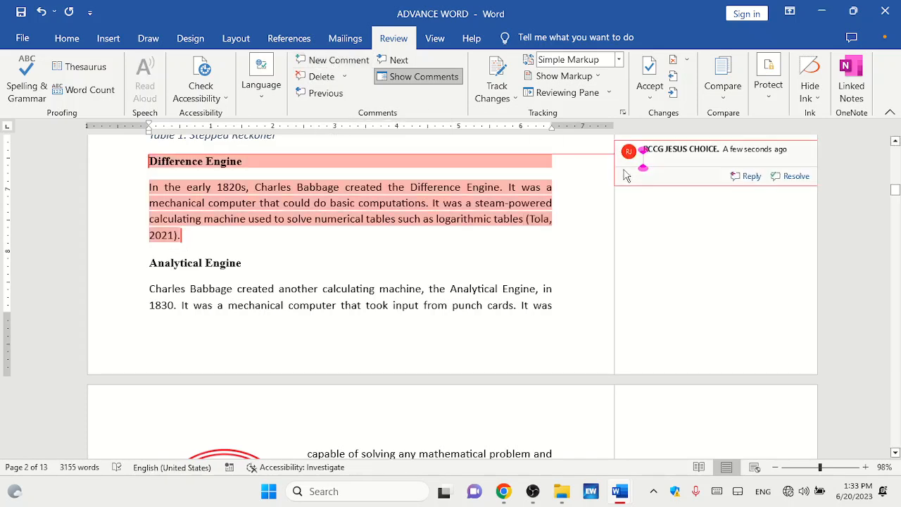
{"action": "type", "text": "Delete thi"}
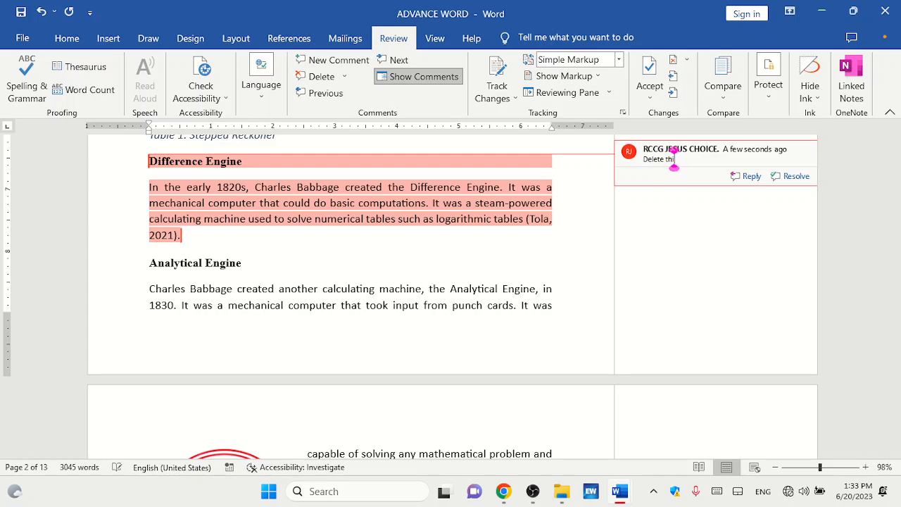
{"action": "type", "text": "s portion."}
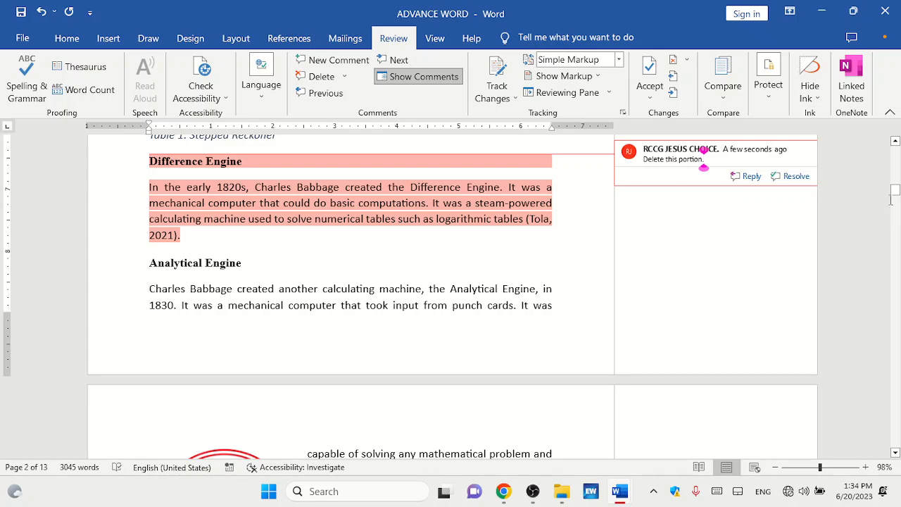
Add a comment reading "Incorrect quotation of date" to the year 1930 in the Differential Analyzer paragraph.
{"action": "left_click_drag", "start_coordinate": [894, 190], "coordinate": [896, 206]}
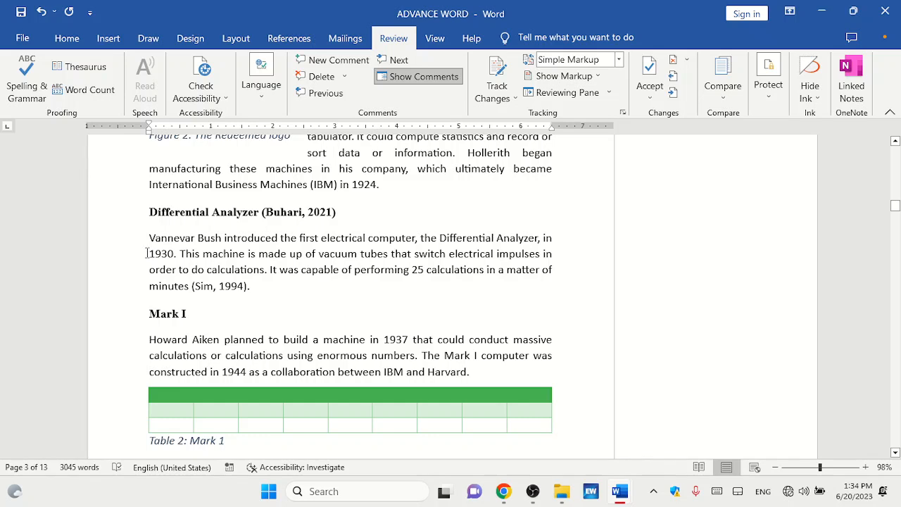
{"action": "left_click_drag", "start_coordinate": [147, 254], "coordinate": [175, 253]}
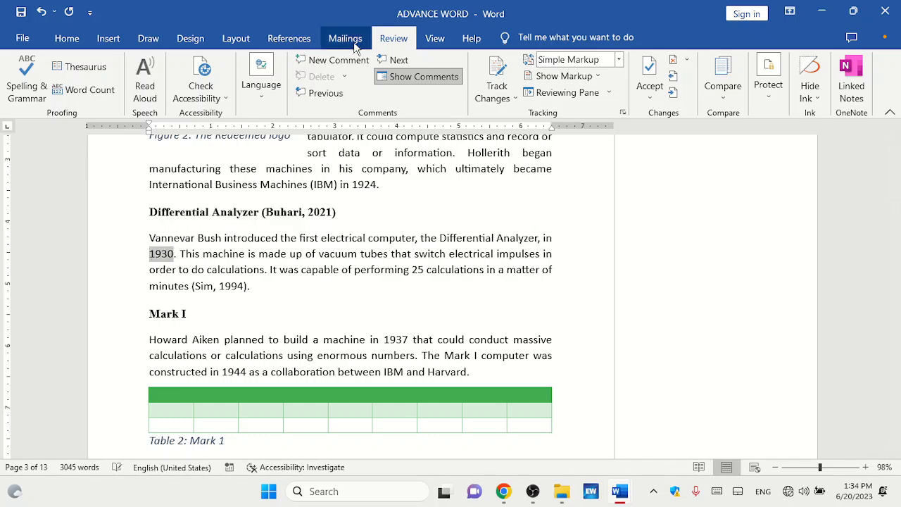
{"action": "left_click", "coordinate": [346, 61]}
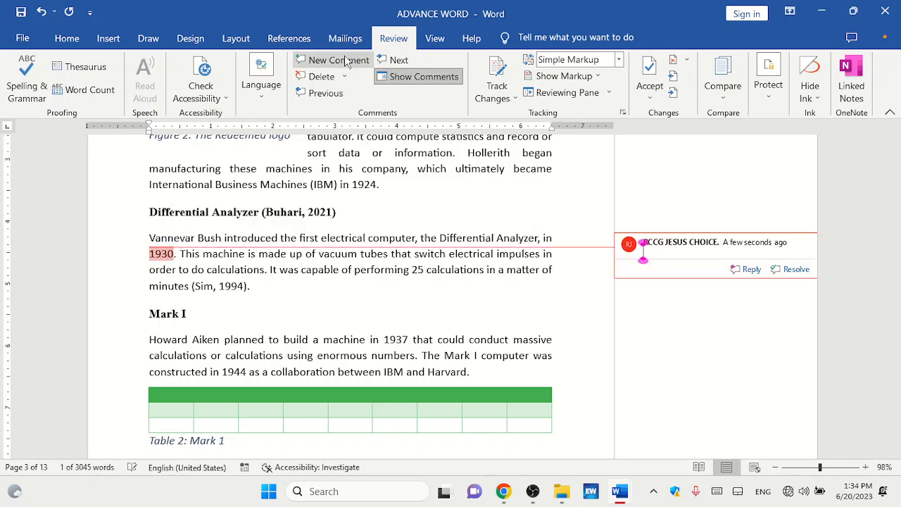
{"action": "type", "text": "Ind"}
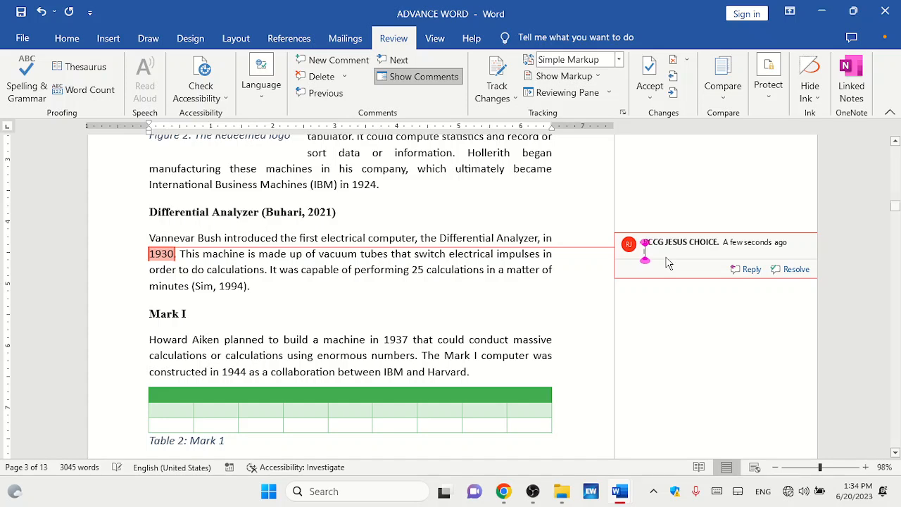
{"action": "type", "text": "orrect"}
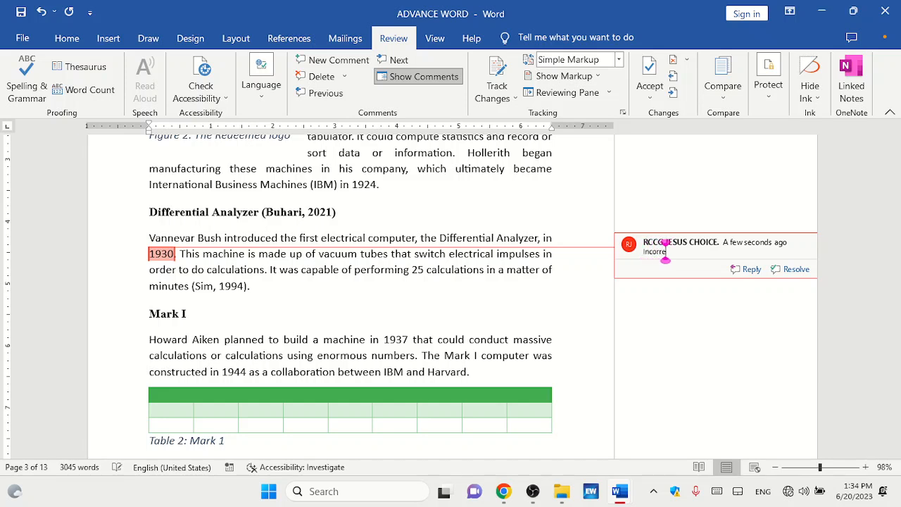
{"action": "type", "text": " quotat"}
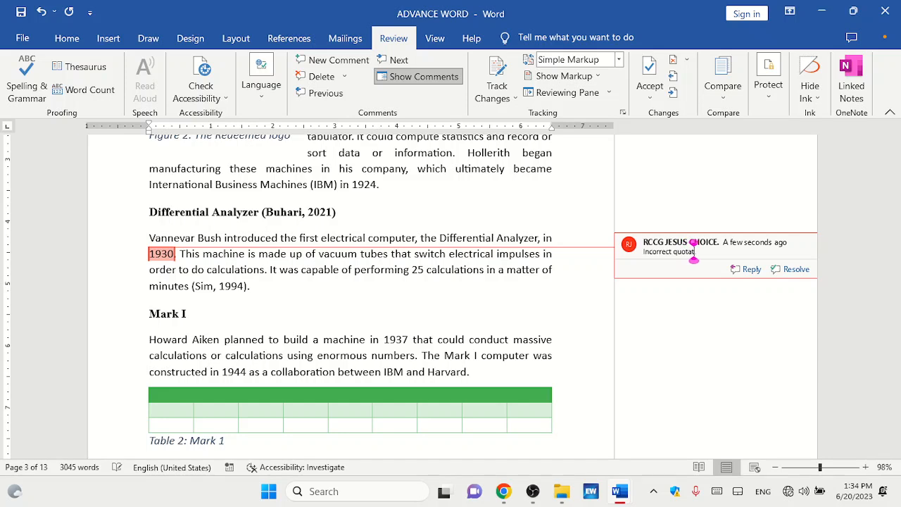
{"action": "type", "text": "ion of date"}
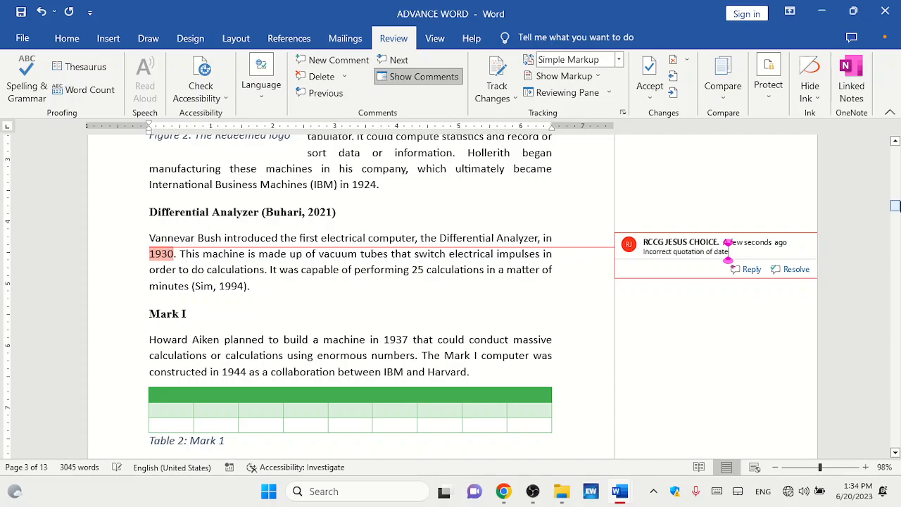
{"action": "left_click_drag", "start_coordinate": [895, 205], "coordinate": [895, 267]}
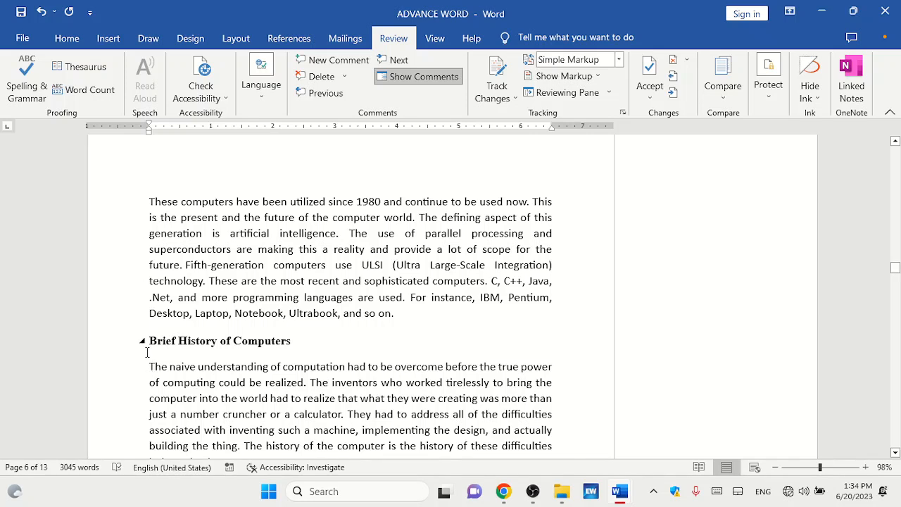
Add a comment reading "Change this heading" to the "Brief History of Computers" heading.
{"action": "left_click_drag", "start_coordinate": [148, 344], "coordinate": [301, 346]}
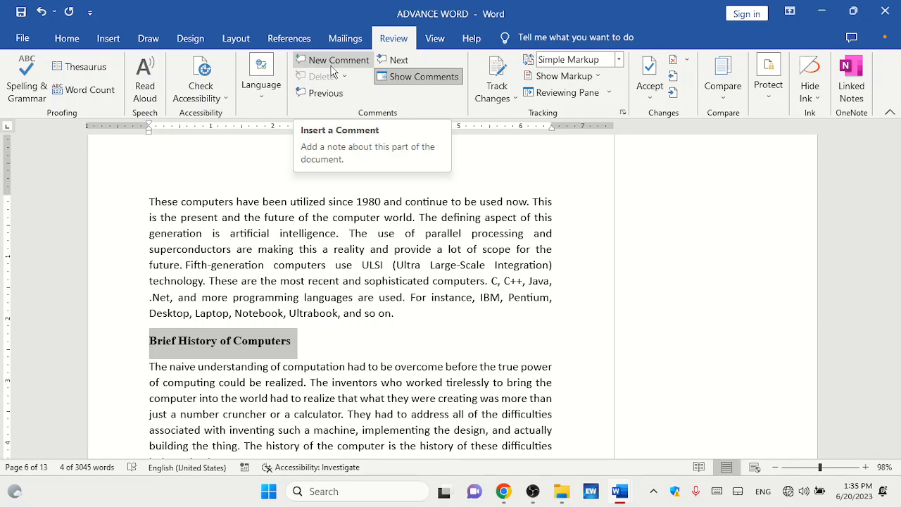
{"action": "left_click", "coordinate": [334, 62]}
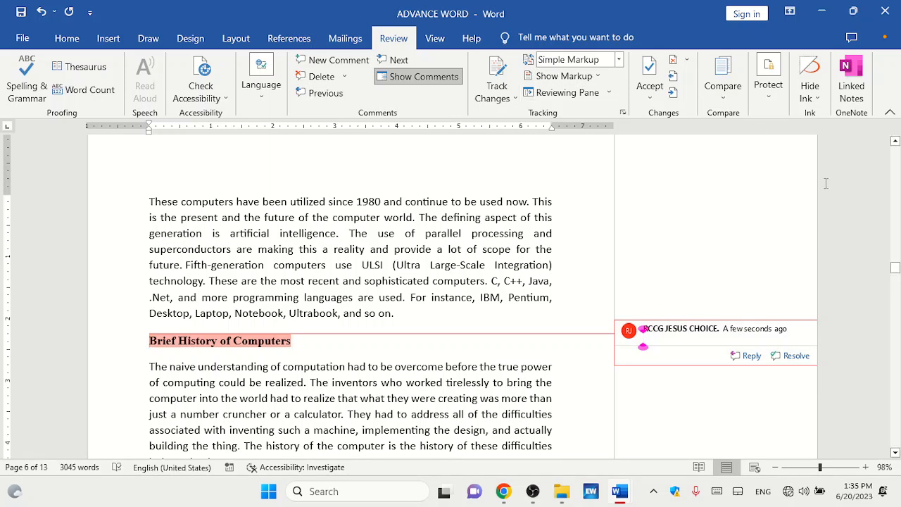
{"action": "type", "text": "Change the"}
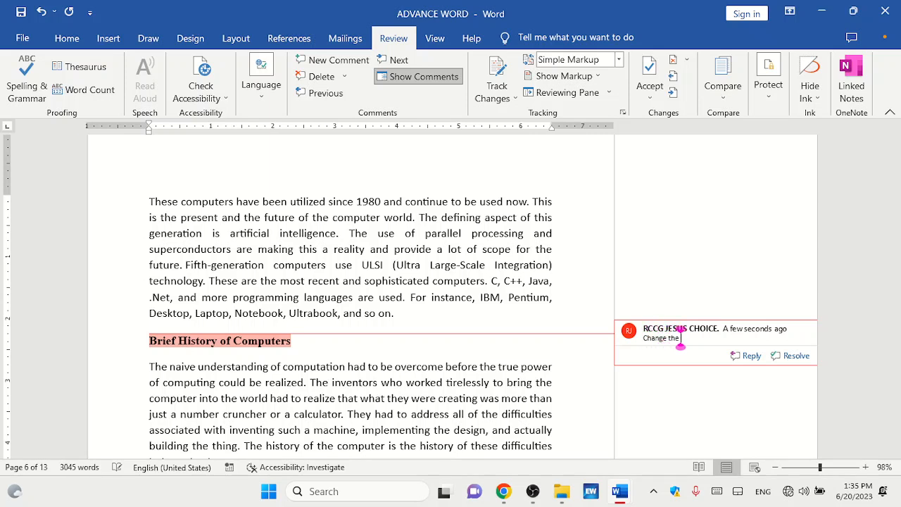
{"action": "key", "text": "BackSpace"}
{"action": "type", "text": "is tead"}
{"action": "type", "text": "ing"}
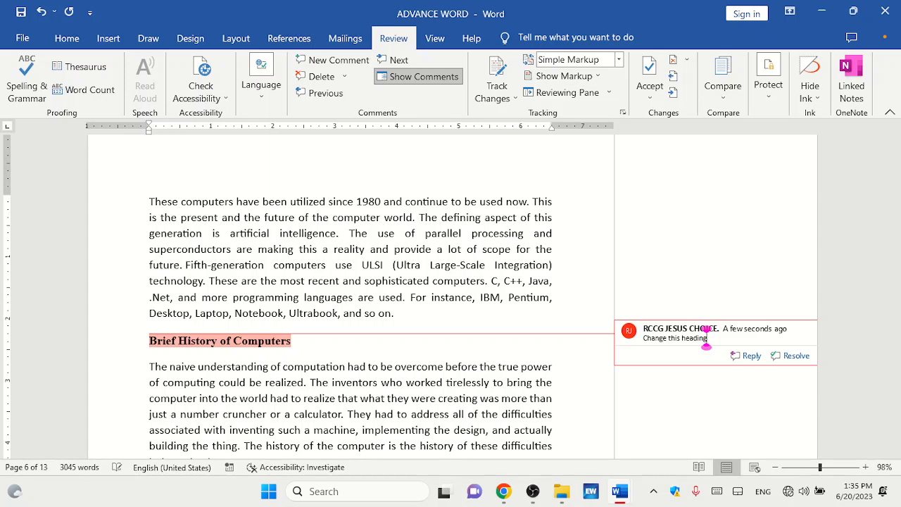
{"action": "left_click", "coordinate": [567, 398]}
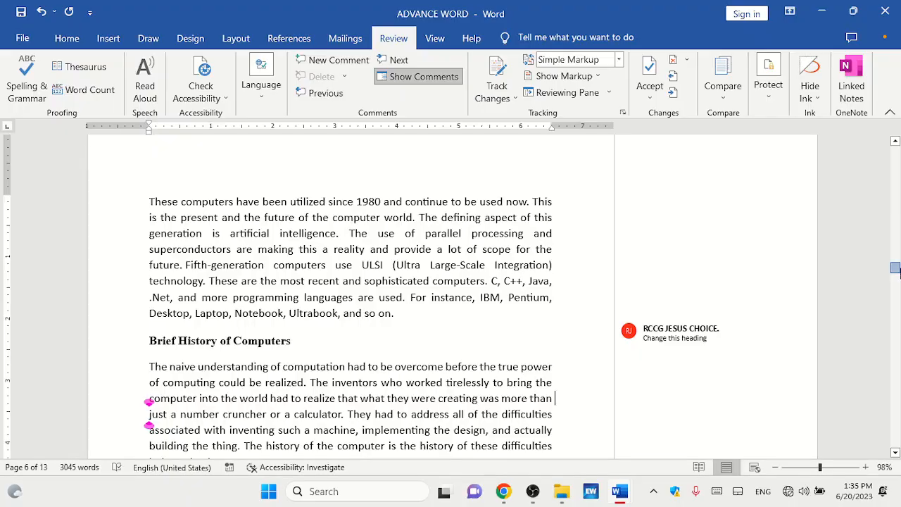
Step through the document's comments and changes using the previous and next change navigation.
{"action": "mouse_move", "coordinate": [895, 267]}
{"action": "left_mouse_down"}
{"action": "mouse_move", "coordinate": [897, 138]}
{"action": "mouse_move", "coordinate": [895, 421]}
{"action": "mouse_move", "coordinate": [892, 270]}
{"action": "left_mouse_up"}
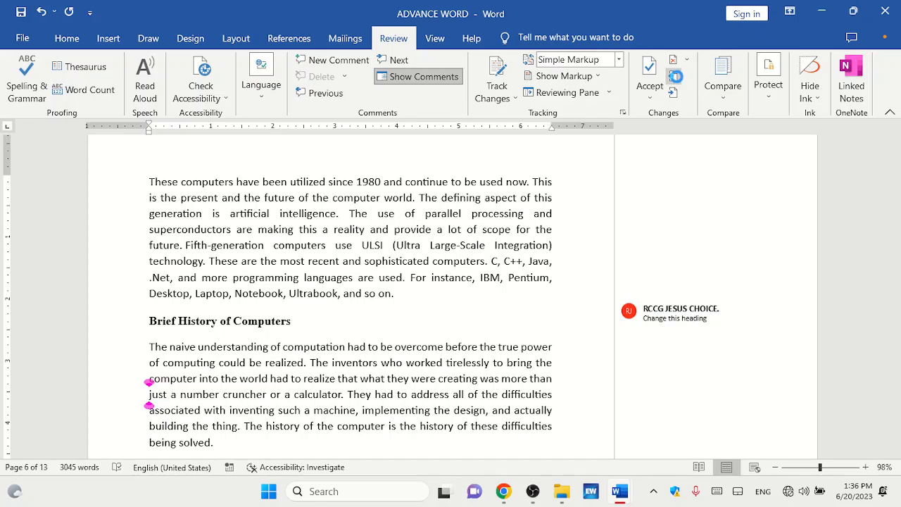
{"action": "left_click", "coordinate": [676, 78]}
{"action": "left_click", "coordinate": [677, 80]}
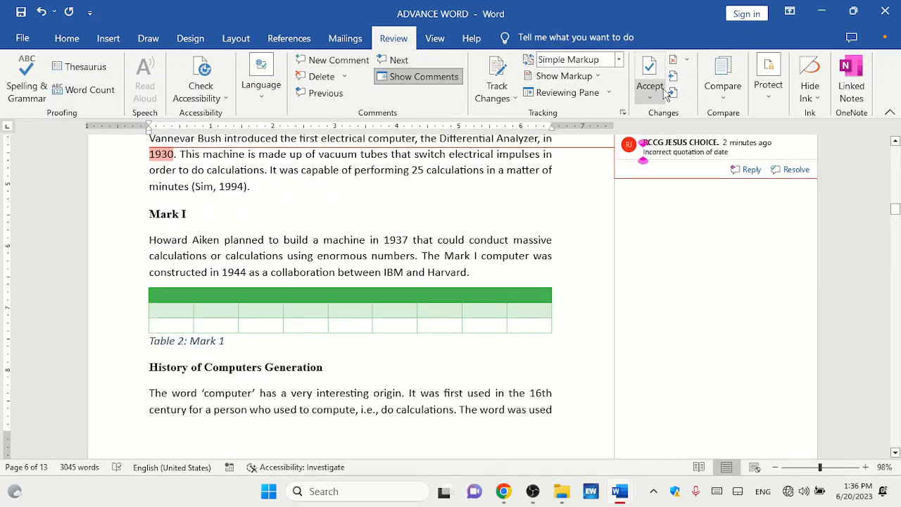
{"action": "left_click", "coordinate": [673, 80]}
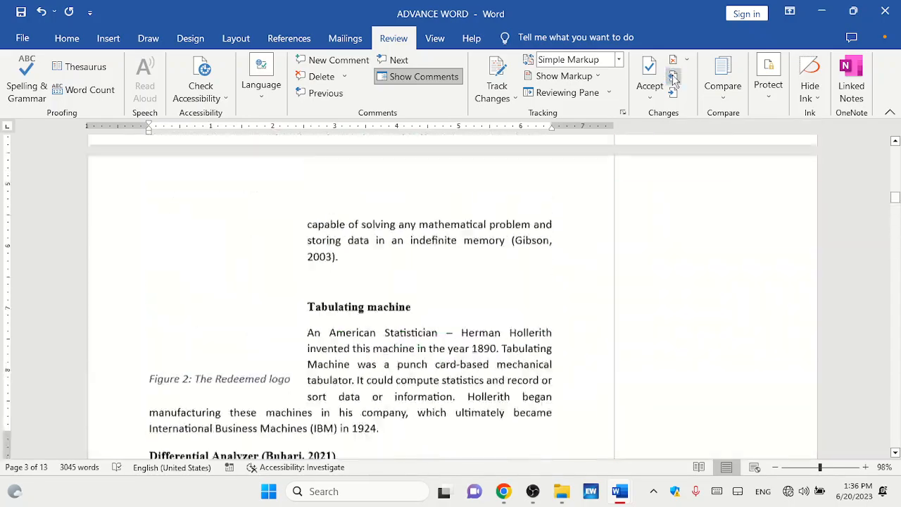
{"action": "left_click", "coordinate": [673, 79]}
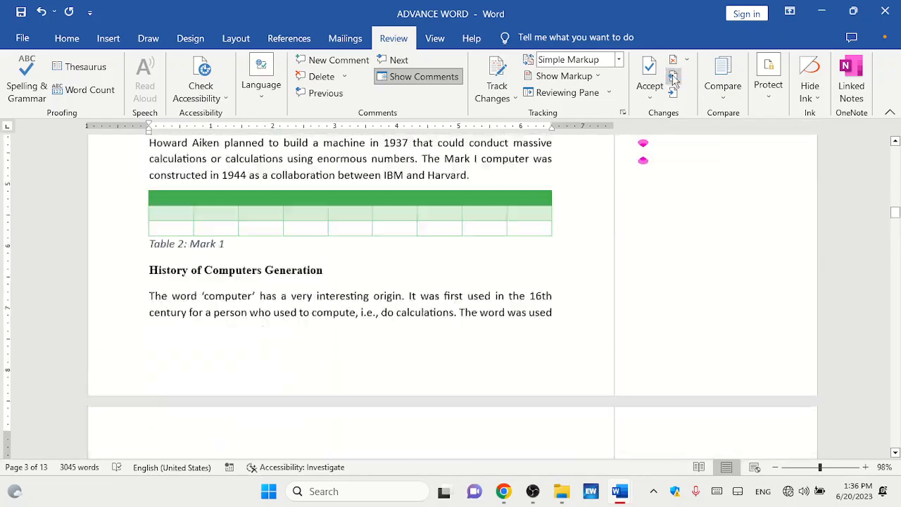
{"action": "left_click", "coordinate": [674, 80]}
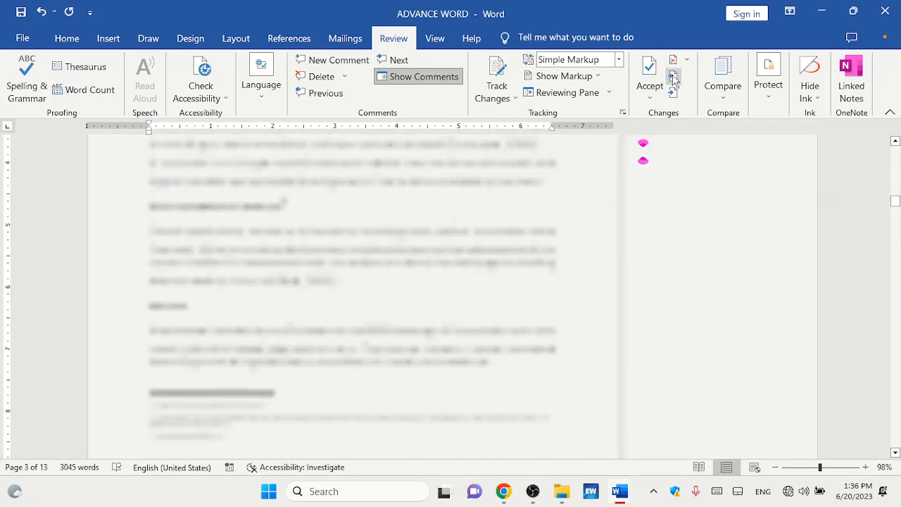
{"action": "left_click", "coordinate": [673, 80]}
{"action": "left_click", "coordinate": [673, 79]}
{"action": "left_click", "coordinate": [674, 80]}
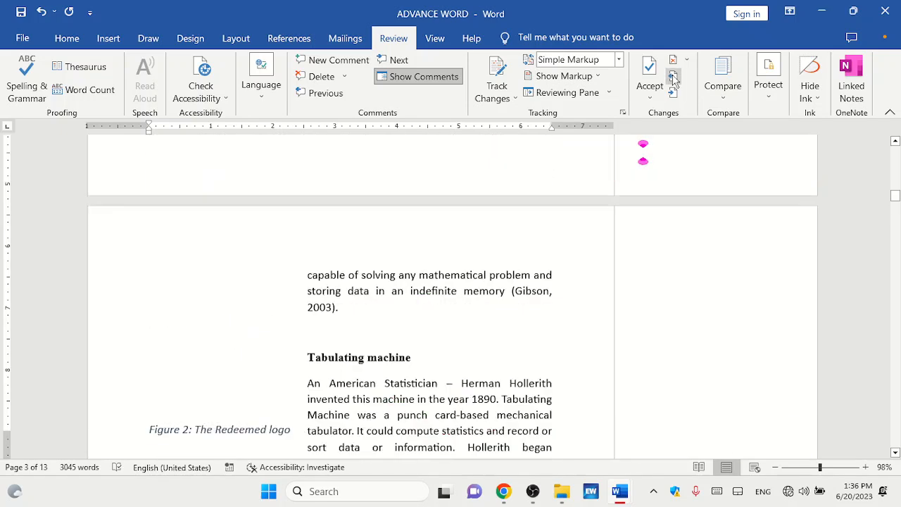
{"action": "left_click", "coordinate": [673, 80]}
{"action": "left_click_drag", "start_coordinate": [898, 190], "coordinate": [900, 138]}
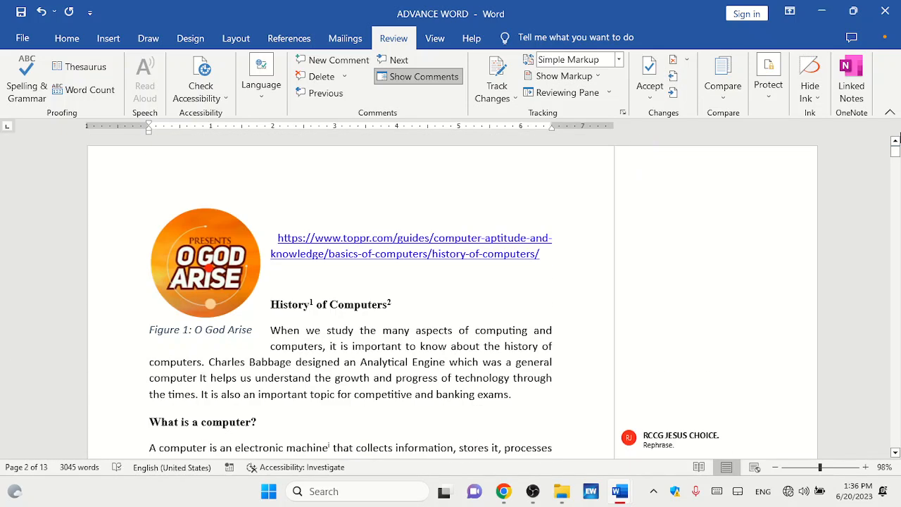
Reject the comments one by one, moving on to the next change each time.
{"action": "left_click", "coordinate": [676, 87]}
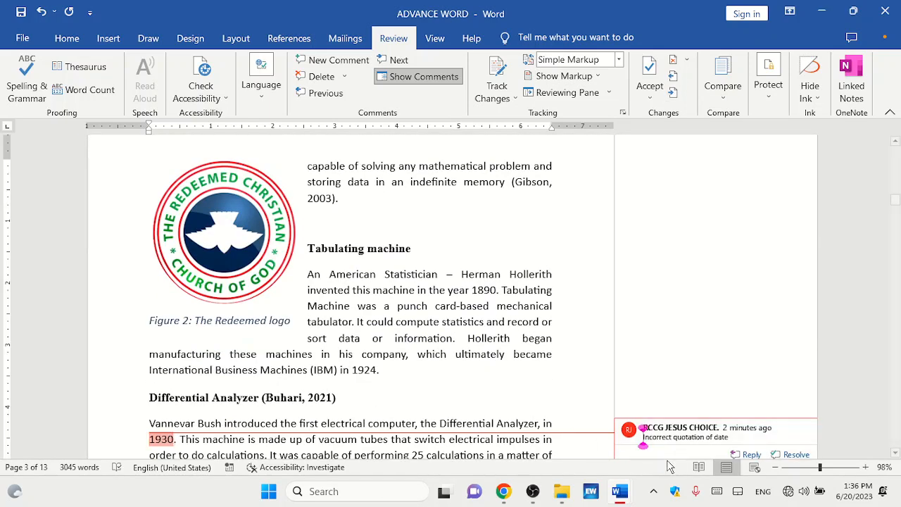
{"action": "left_click", "coordinate": [648, 70]}
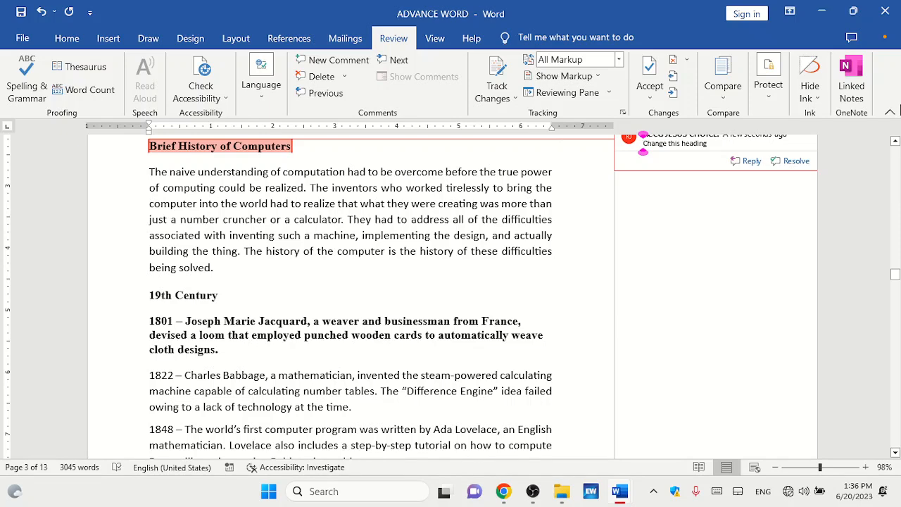
{"action": "left_click", "coordinate": [895, 140]}
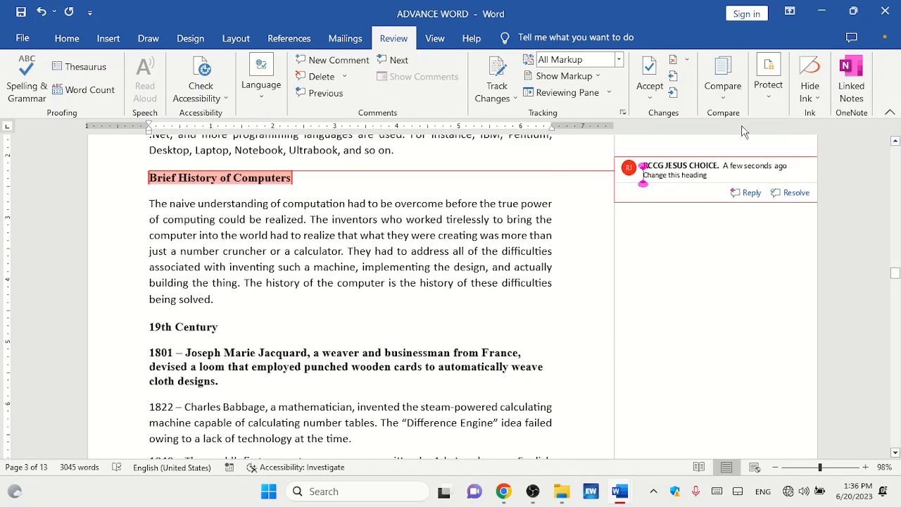
{"action": "left_click", "coordinate": [674, 67]}
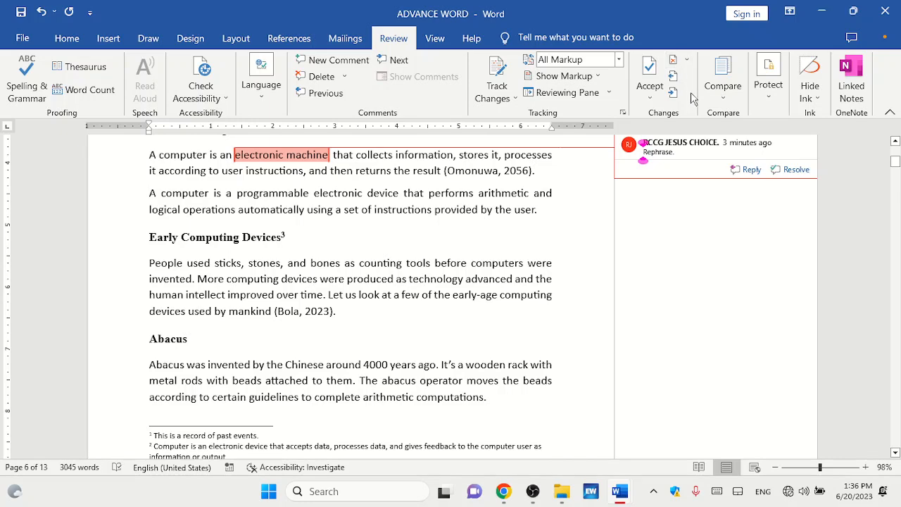
{"action": "left_click", "coordinate": [648, 74]}
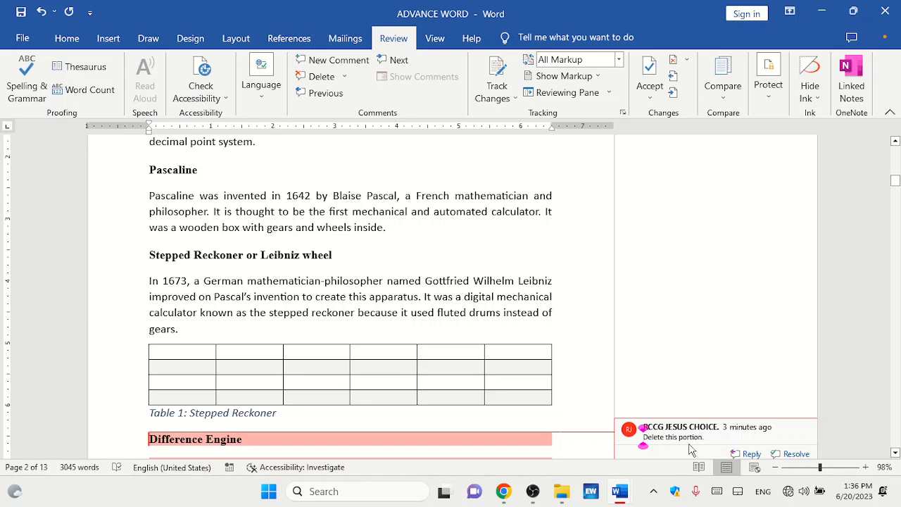
{"action": "left_click", "coordinate": [674, 62]}
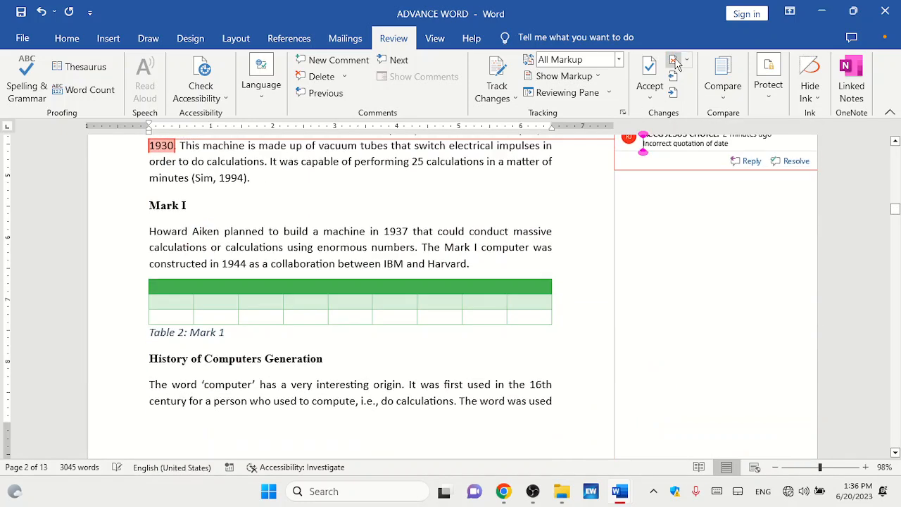
{"action": "left_click", "coordinate": [895, 141]}
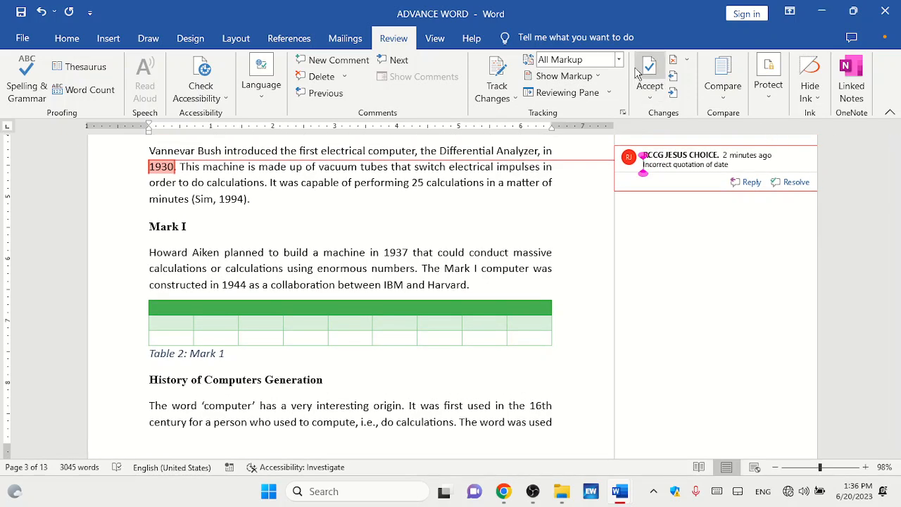
{"action": "left_click", "coordinate": [639, 72]}
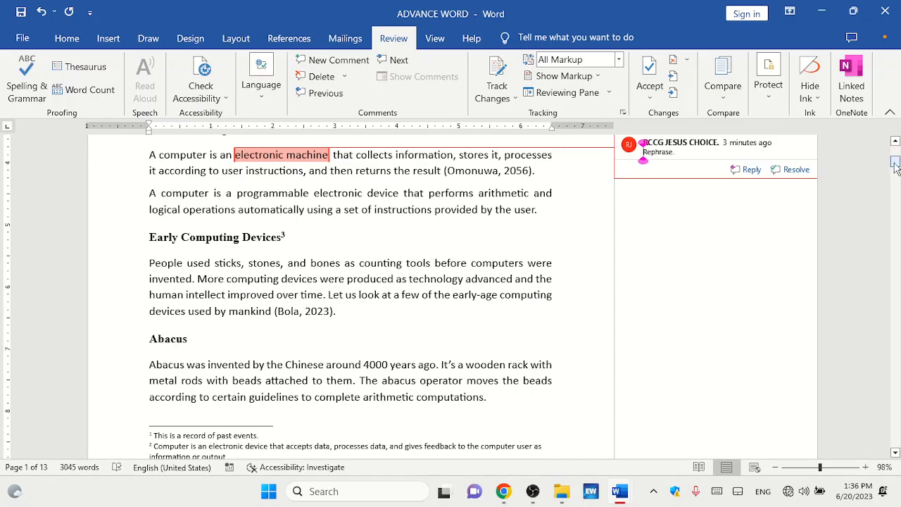
Select the "Rephrase." comment on "electronic machine" and reject the remaining comments, dismissing the final notice.
{"action": "mouse_move", "coordinate": [895, 161]}
{"action": "left_mouse_down"}
{"action": "mouse_move", "coordinate": [890, 133]}
{"action": "mouse_move", "coordinate": [895, 246]}
{"action": "mouse_move", "coordinate": [892, 156]}
{"action": "left_mouse_up"}
{"action": "left_click_drag", "start_coordinate": [889, 159], "coordinate": [890, 167]}
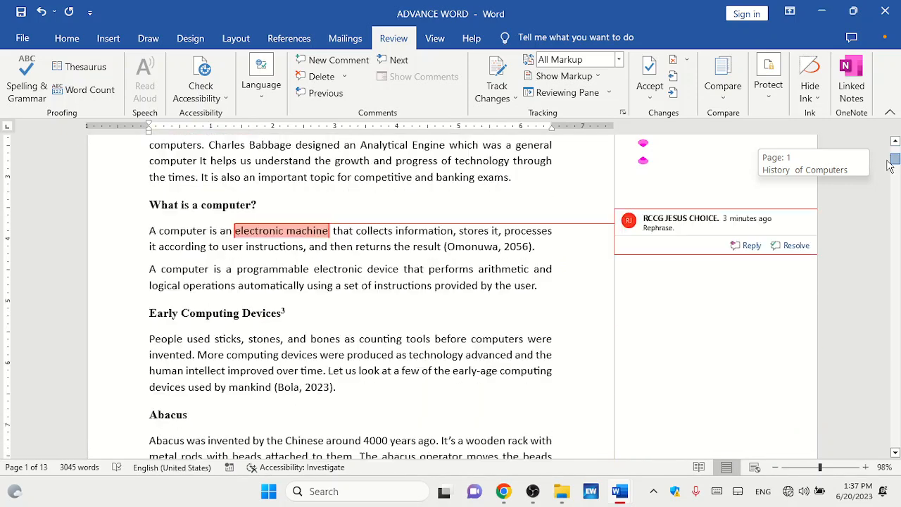
{"action": "left_click", "coordinate": [332, 230]}
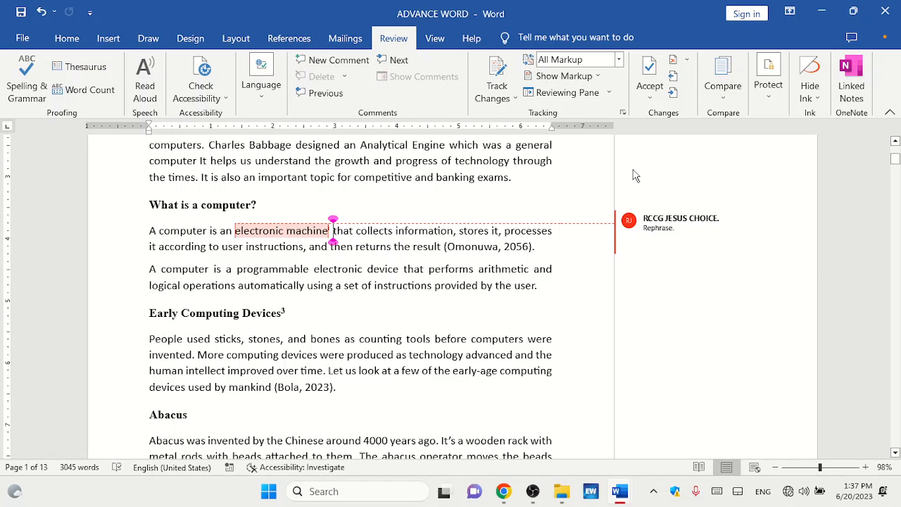
{"action": "left_click", "coordinate": [664, 226]}
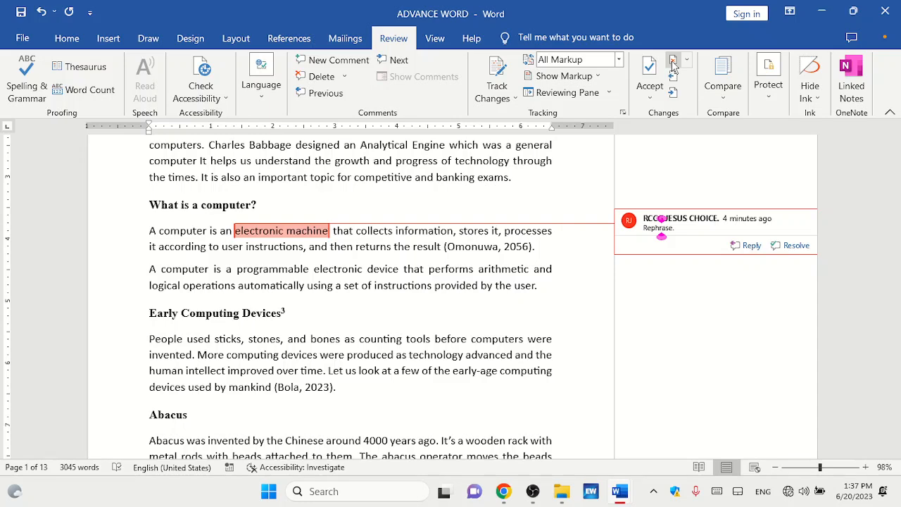
{"action": "left_click", "coordinate": [673, 91]}
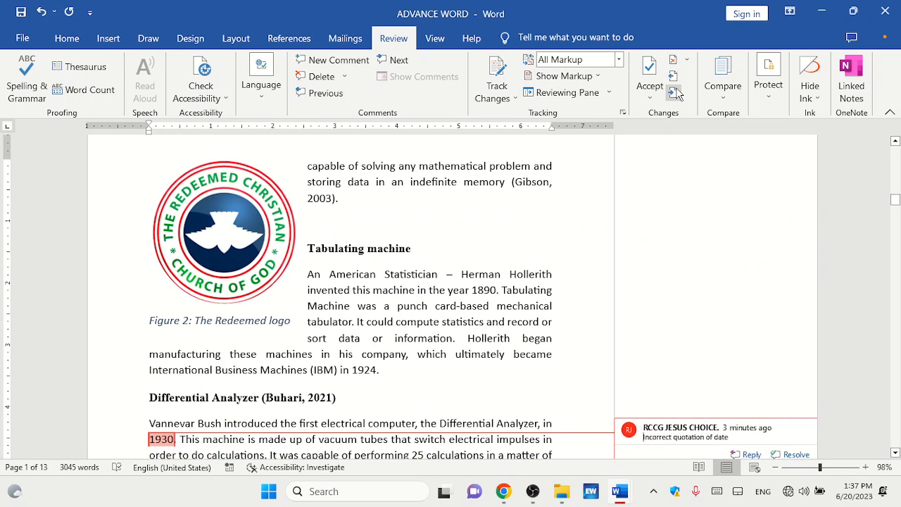
{"action": "left_click", "coordinate": [674, 78]}
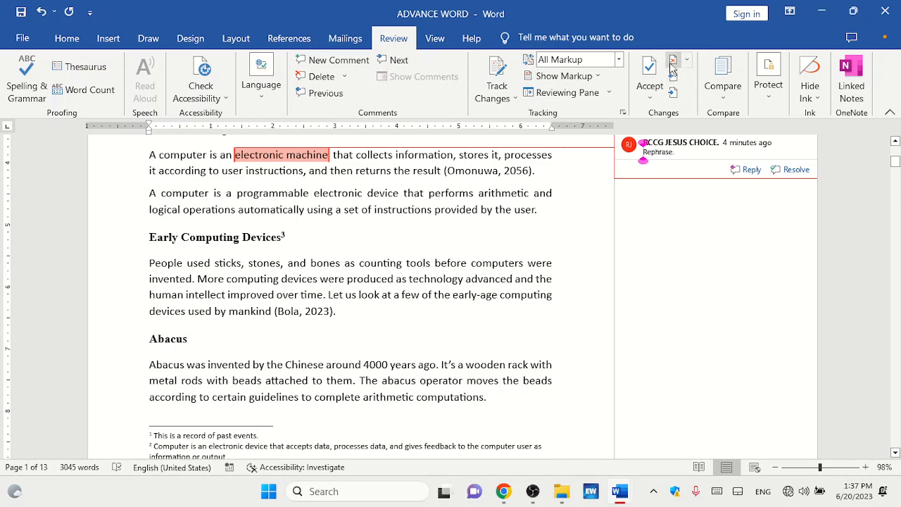
{"action": "left_click", "coordinate": [672, 61]}
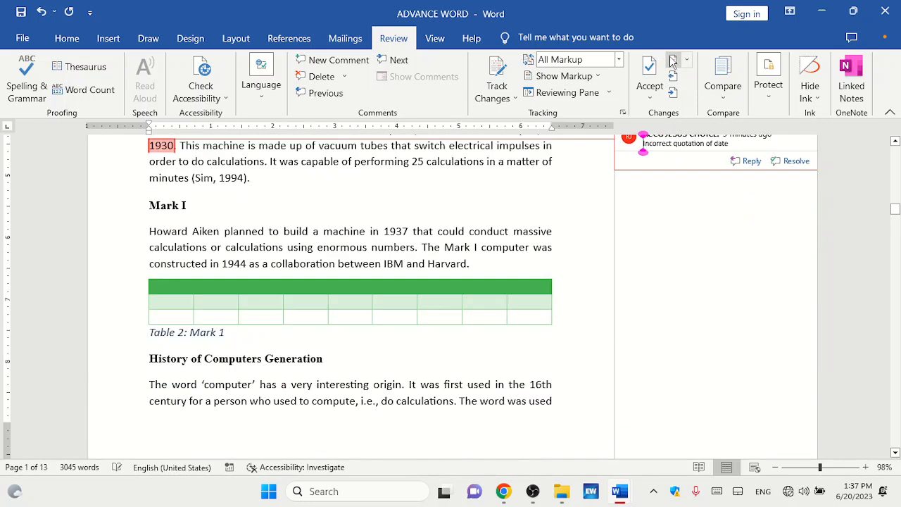
{"action": "left_click", "coordinate": [672, 62]}
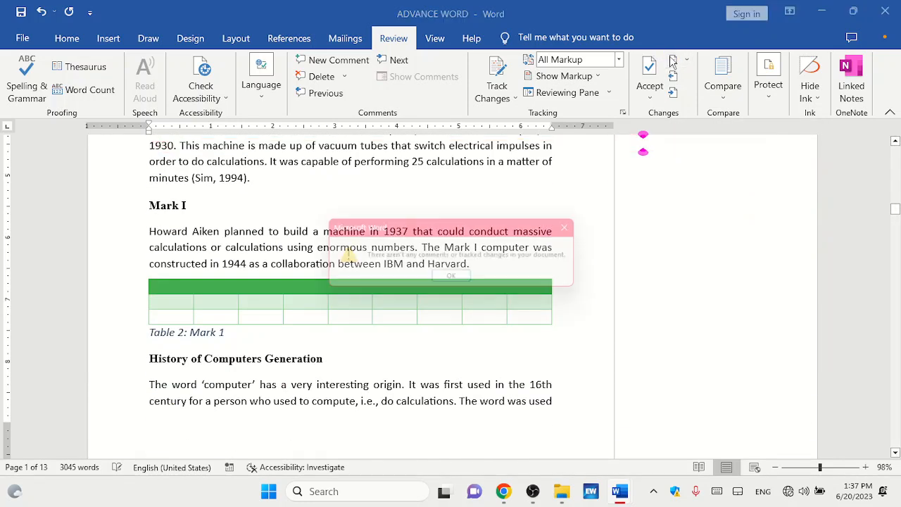
{"action": "left_click", "coordinate": [456, 280]}
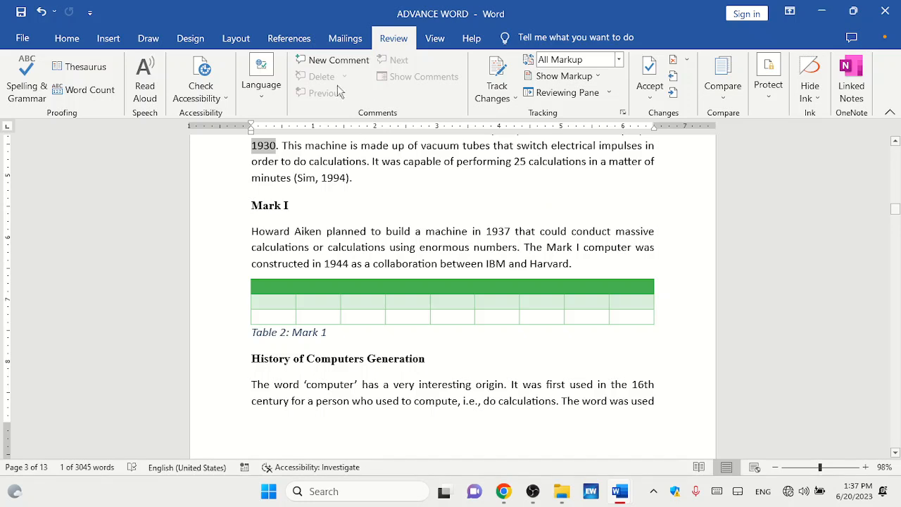
Insert a comment on the "Mark I" heading from the insert commands, then delete that comment.
{"action": "left_click", "coordinate": [104, 39]}
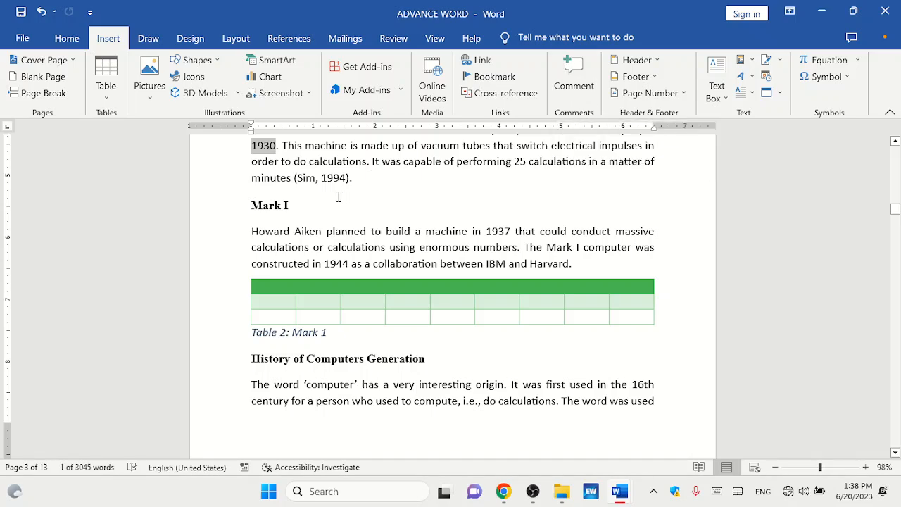
{"action": "left_click", "coordinate": [299, 208]}
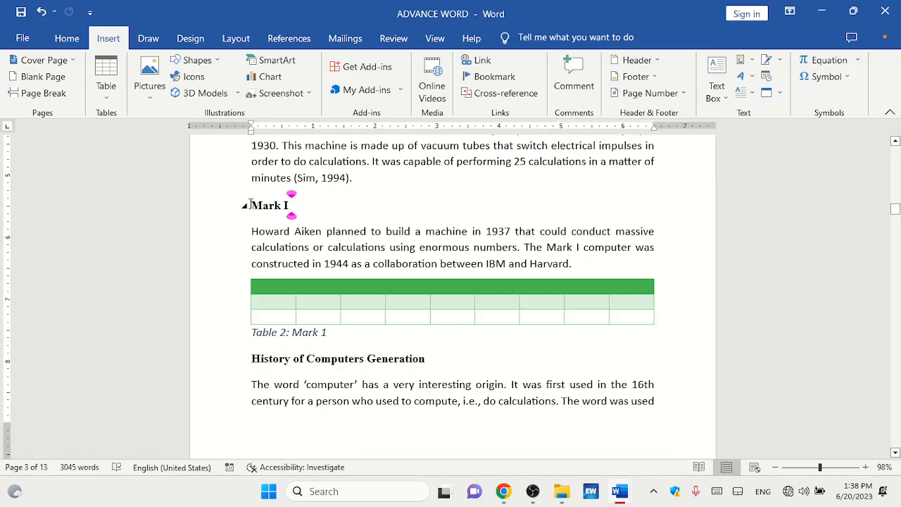
{"action": "left_click_drag", "start_coordinate": [251, 205], "coordinate": [288, 204]}
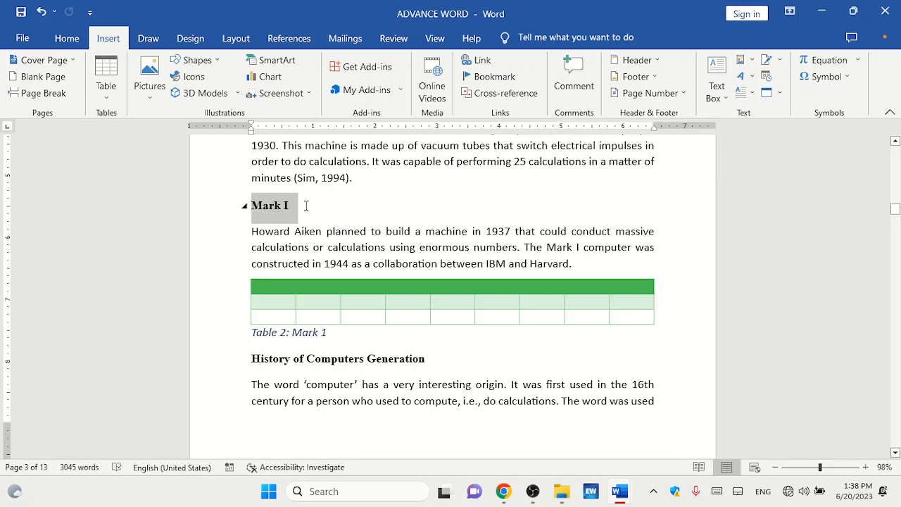
{"action": "left_click", "coordinate": [571, 88]}
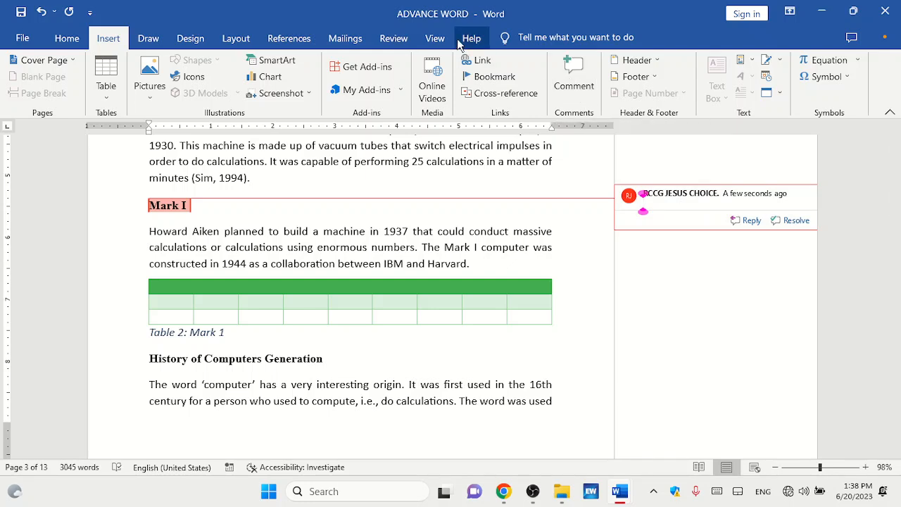
{"action": "left_click", "coordinate": [394, 44]}
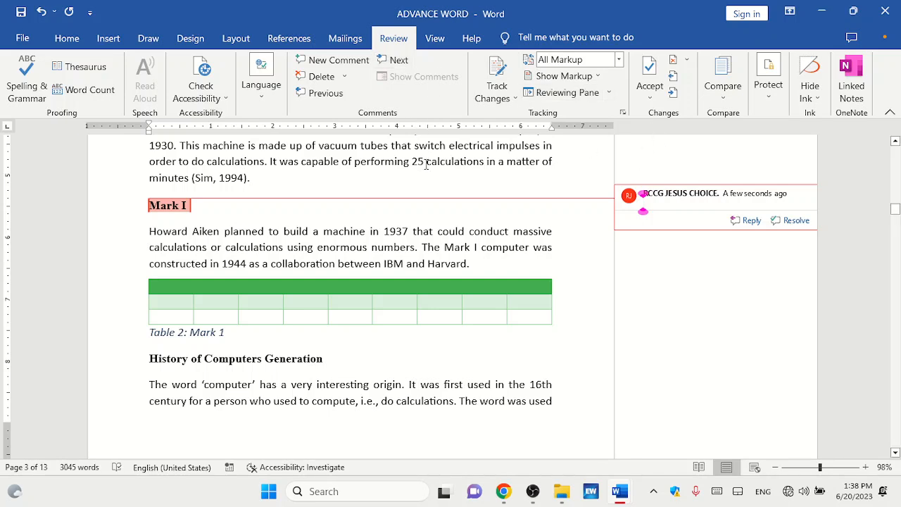
{"action": "left_click", "coordinate": [322, 76]}
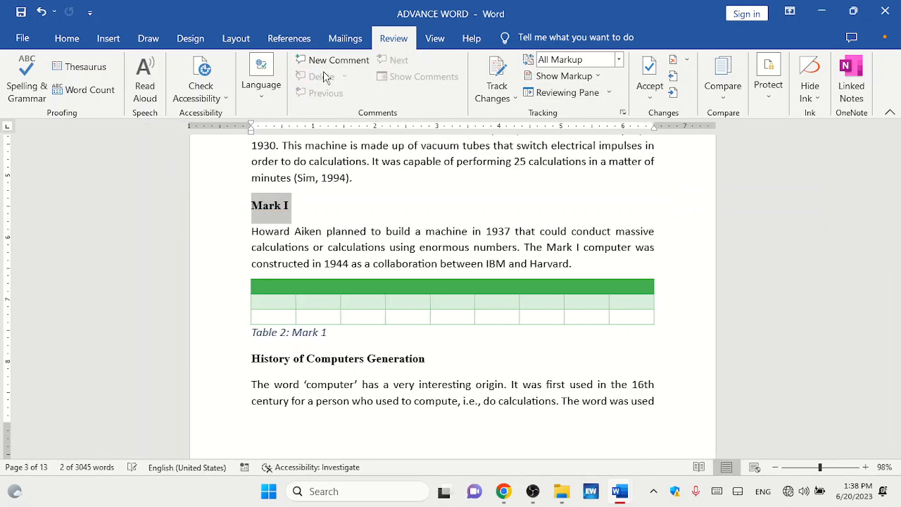
{"action": "left_click", "coordinate": [440, 181]}
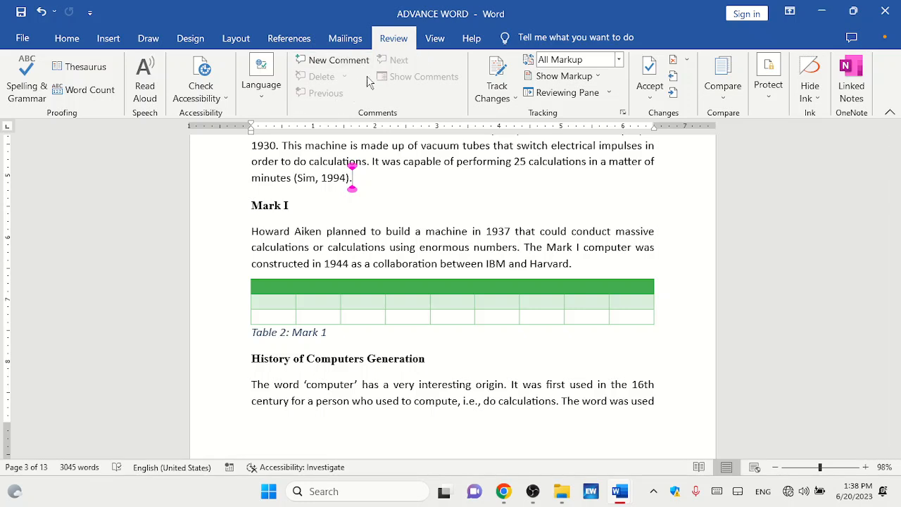
Undo the recent comment rejections and deletions to restore the document's comments.
{"action": "left_click", "coordinate": [415, 82]}
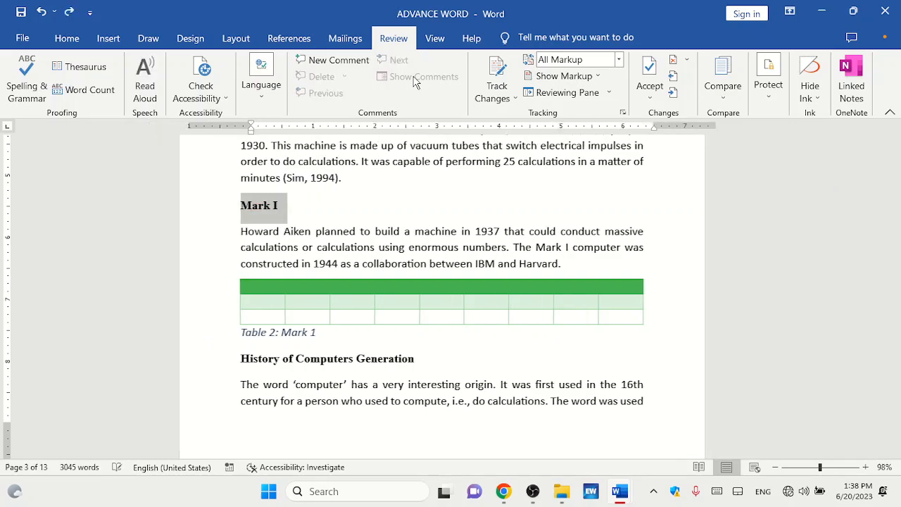
{"action": "key", "text": "ctrl+z"}
{"action": "key", "text": "ctrl+z"}
{"action": "key", "text": "ctrl+z"}
{"action": "key", "text": "ctrl+z"}
{"action": "key", "text": "ctrl+z"}
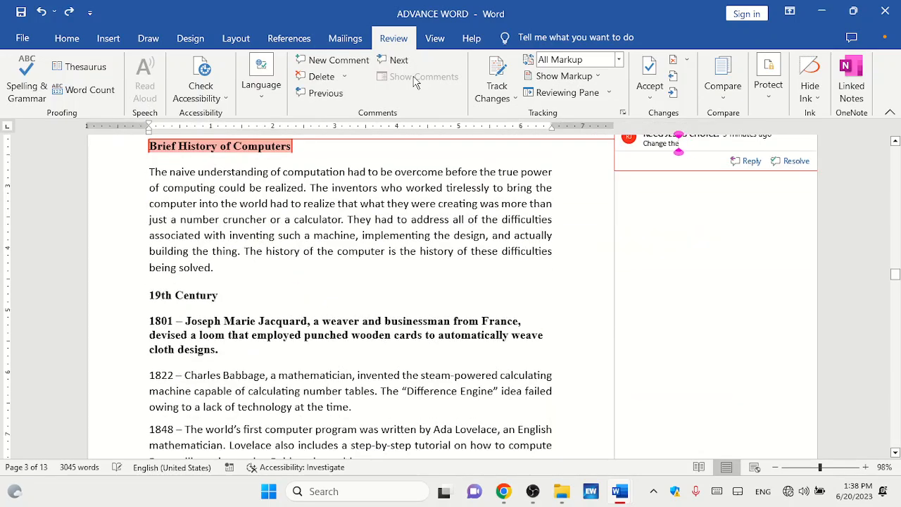
{"action": "key", "text": "ctrl+z"}
{"action": "key", "text": "ctrl+z"}
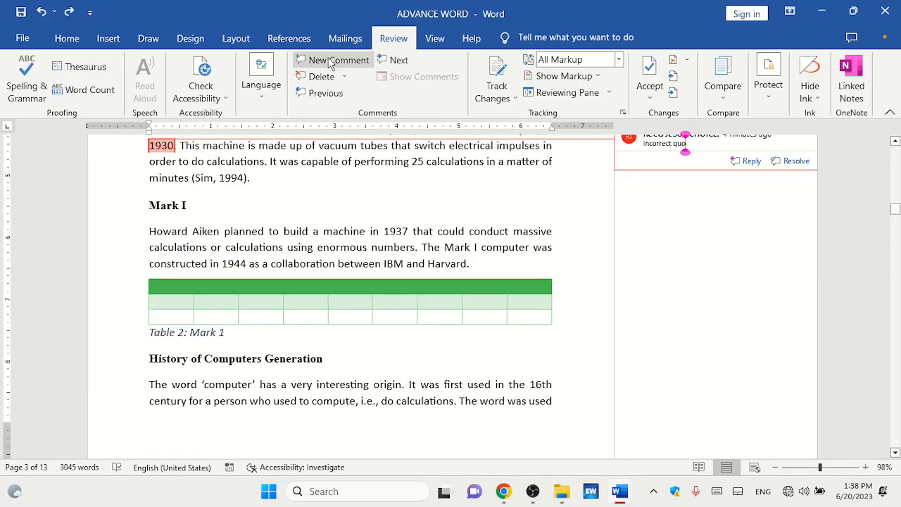
Navigate with next and previous to the "Delete this portion." comment on the Difference Engine section and delete it.
{"action": "left_click", "coordinate": [391, 62]}
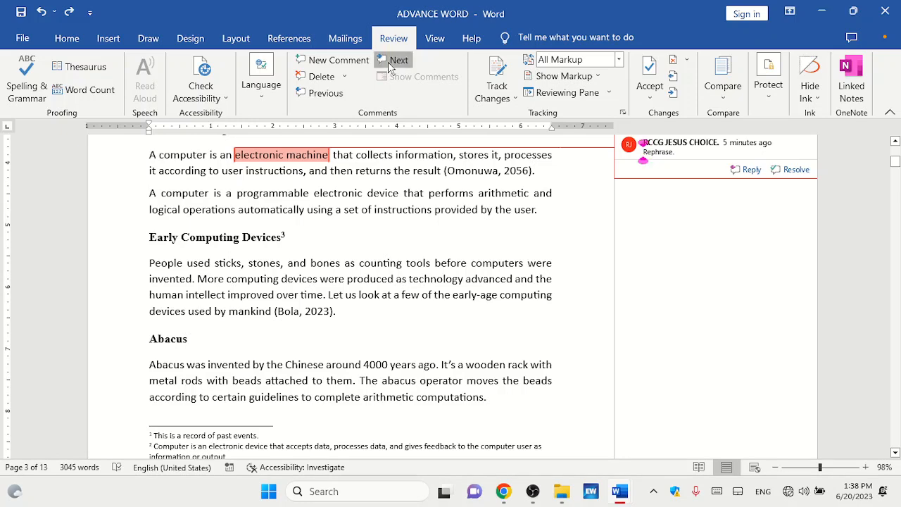
{"action": "left_click", "coordinate": [390, 64]}
{"action": "left_click", "coordinate": [391, 63]}
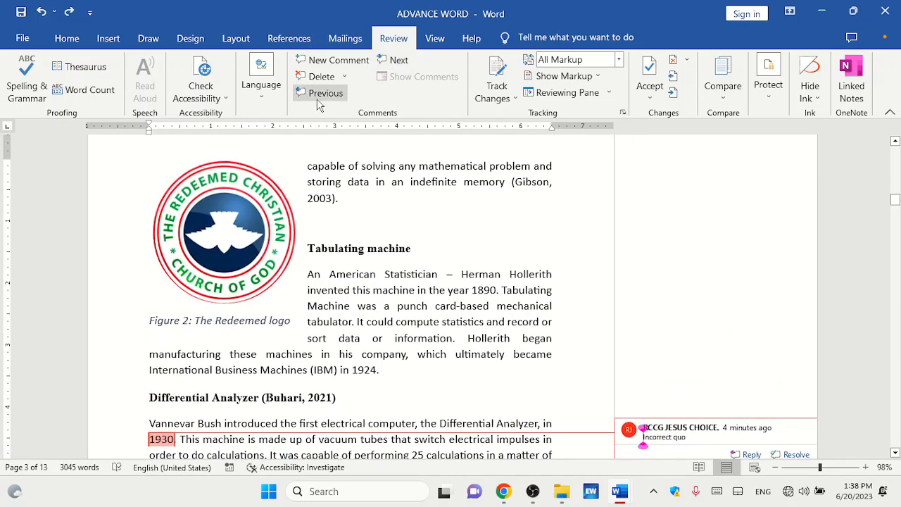
{"action": "left_click", "coordinate": [318, 97]}
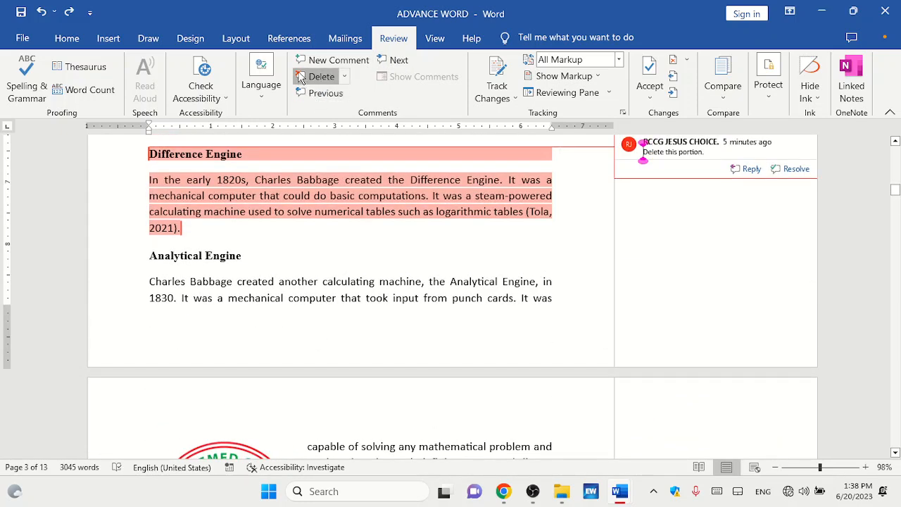
{"action": "left_click", "coordinate": [304, 77]}
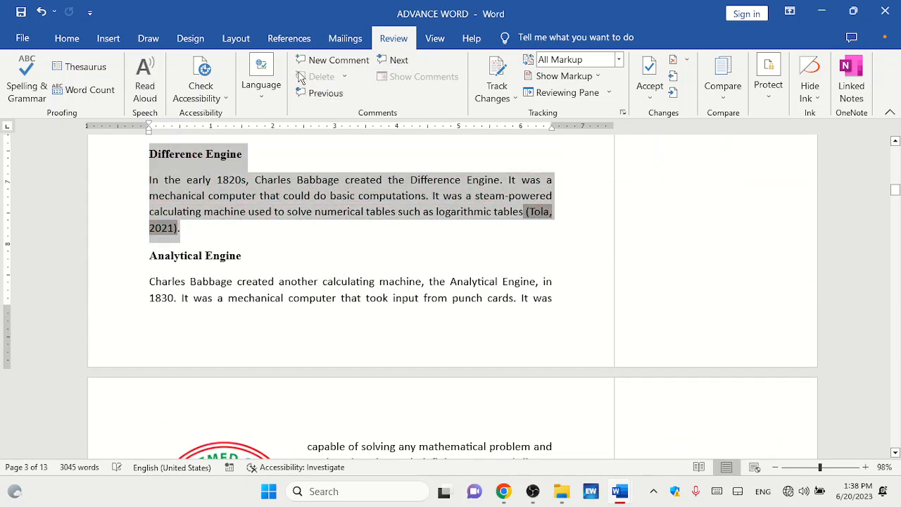
Delete the comment on "1930", then move to the "Rephrase." comment on "electronic machine" and delete it.
{"action": "left_click", "coordinate": [399, 62]}
{"action": "left_click", "coordinate": [320, 78]}
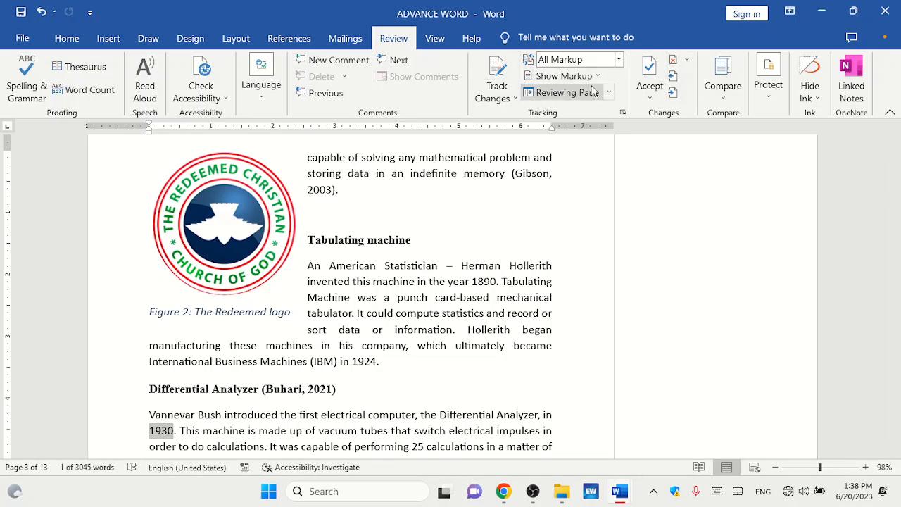
{"action": "left_click", "coordinate": [389, 60]}
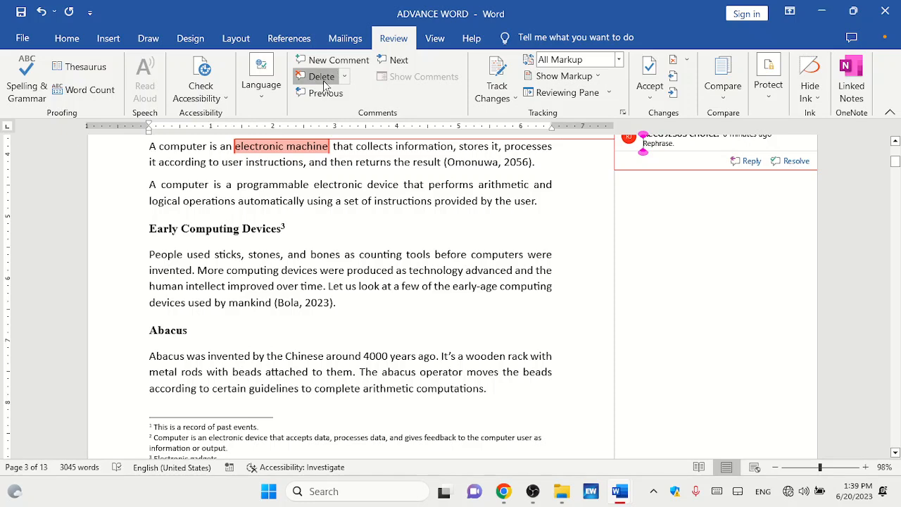
{"action": "left_click", "coordinate": [323, 80]}
{"action": "left_click", "coordinate": [548, 206]}
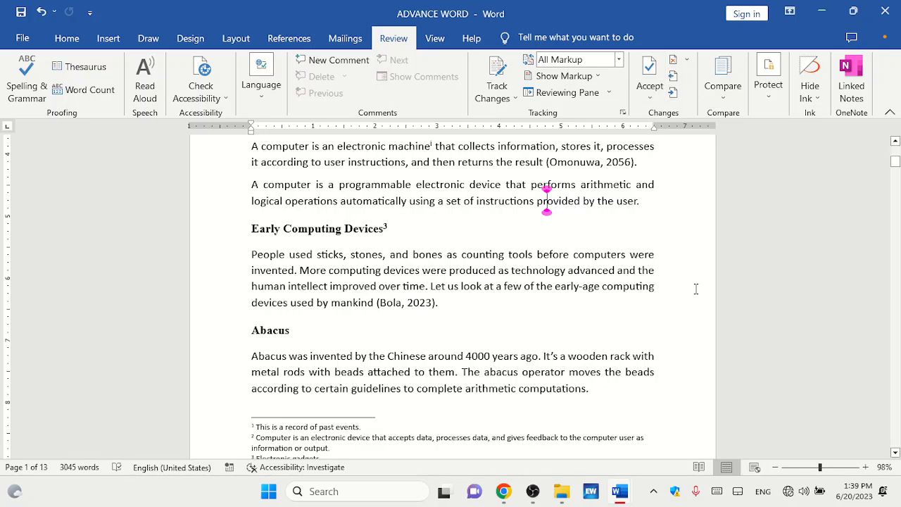
{"action": "left_click", "coordinate": [534, 492]}
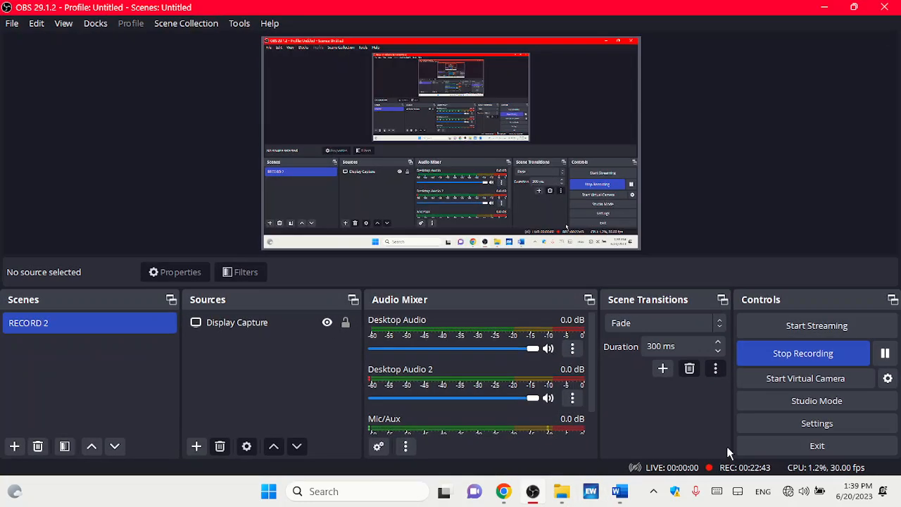